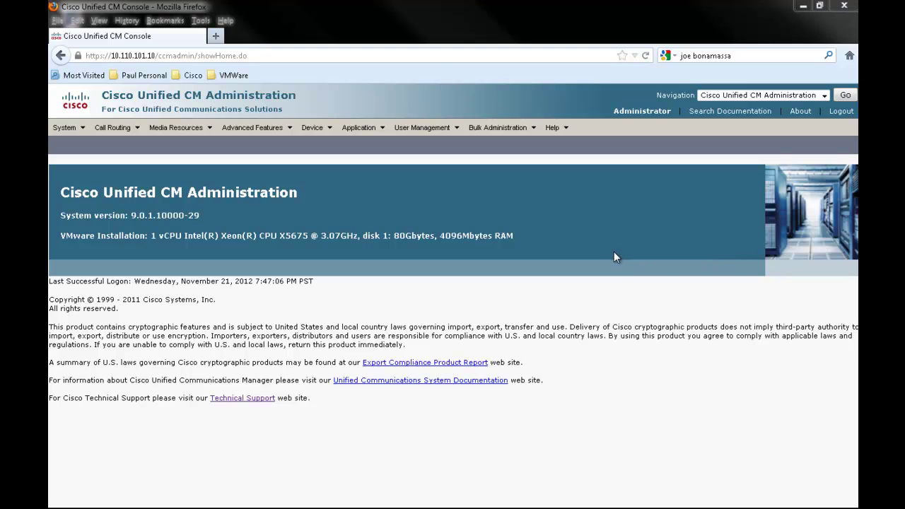
- Start a new line group and name it NavtiveCallQueue_LG
left_click(113, 127)
mouse_move(131, 183)
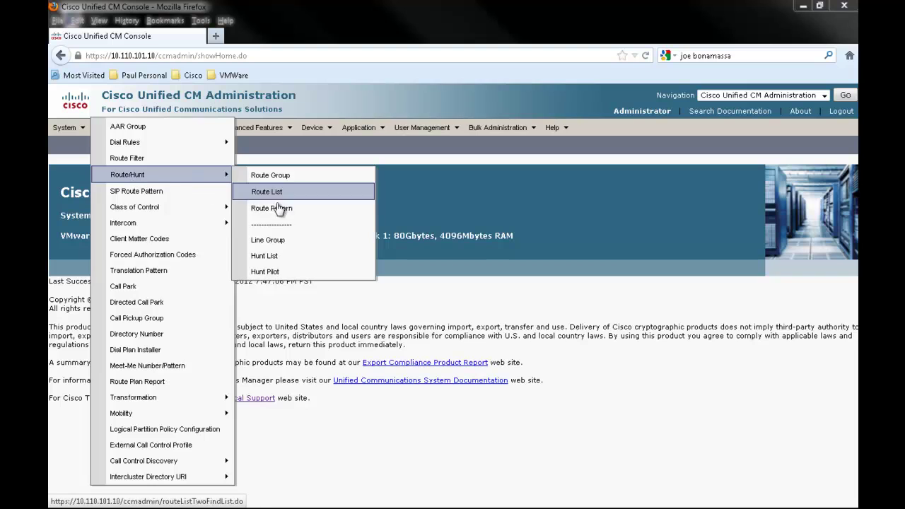
left_click(283, 241)
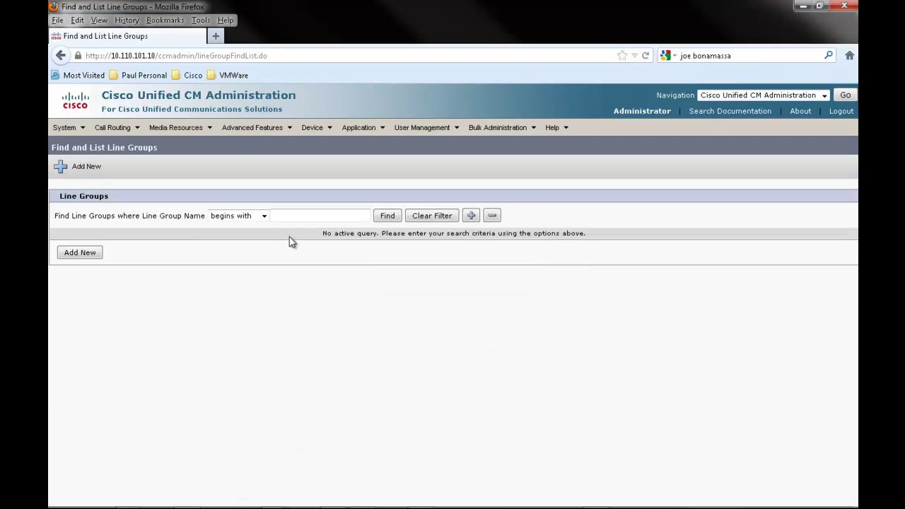
left_click(83, 255)
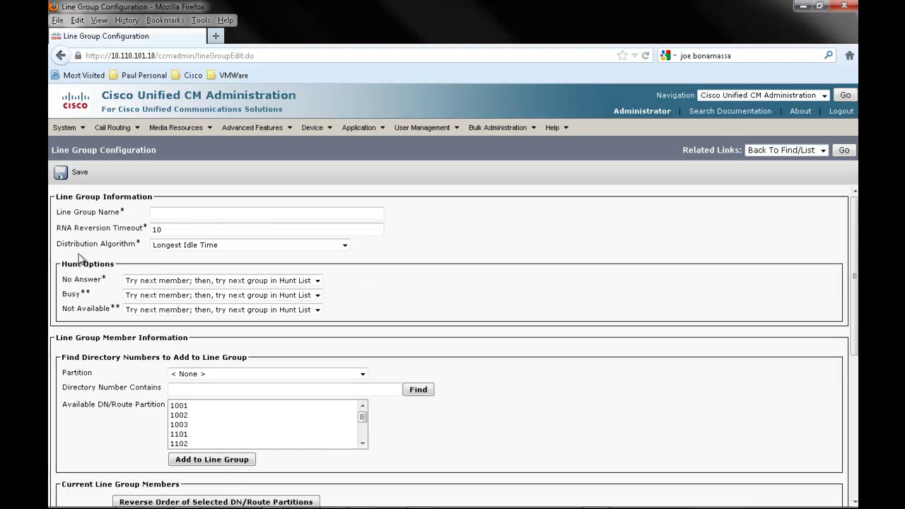
type("Nav")
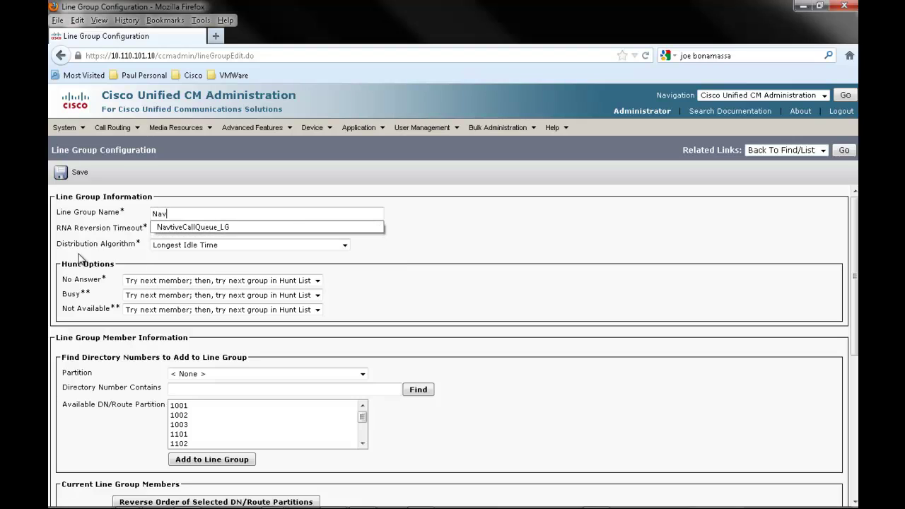
left_click(172, 227)
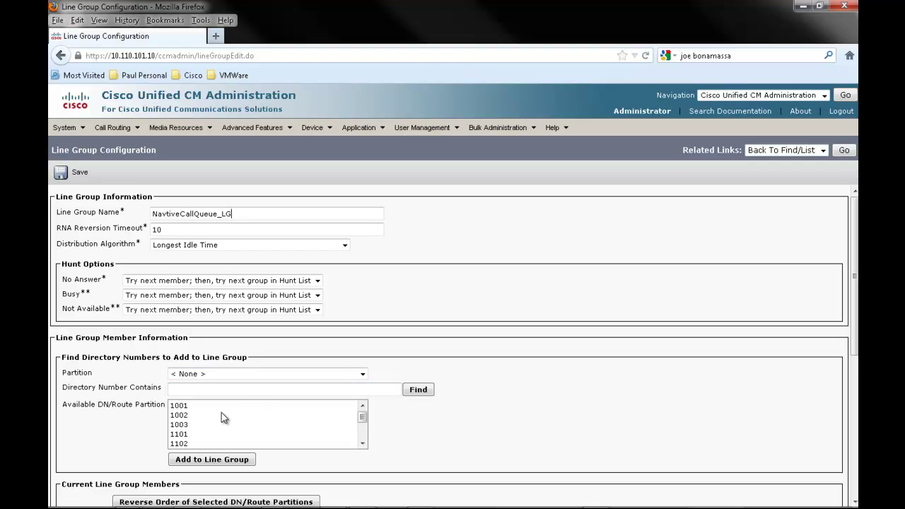
- Add directory numbers 1101 and 1102 to the line group and save it
left_click(189, 434)
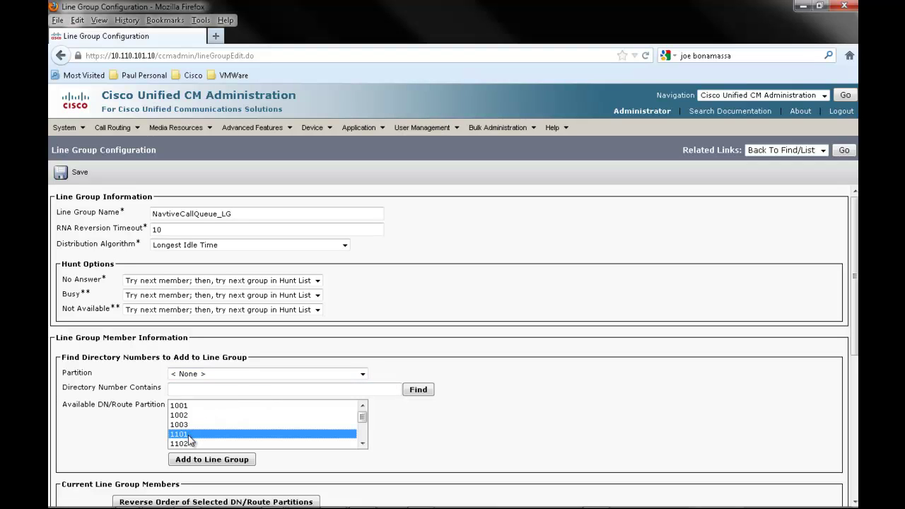
left_click(188, 444, "shift")
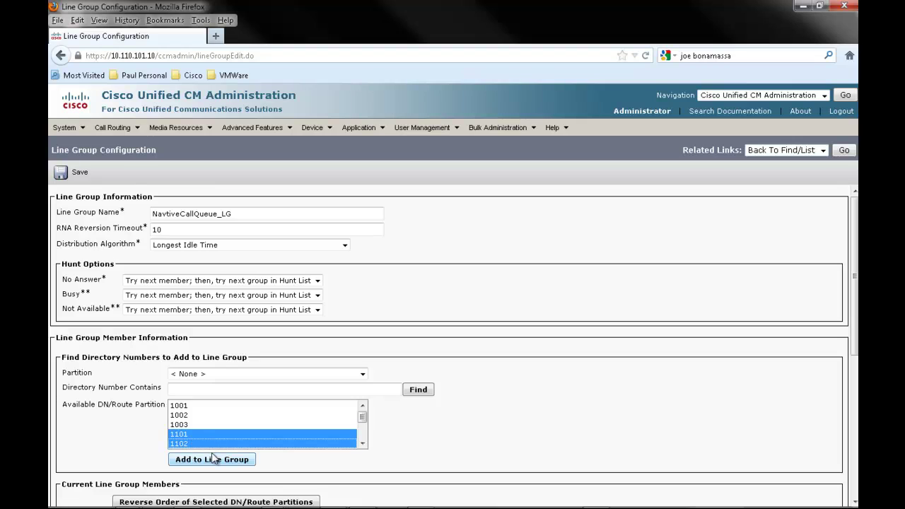
left_click(212, 459)
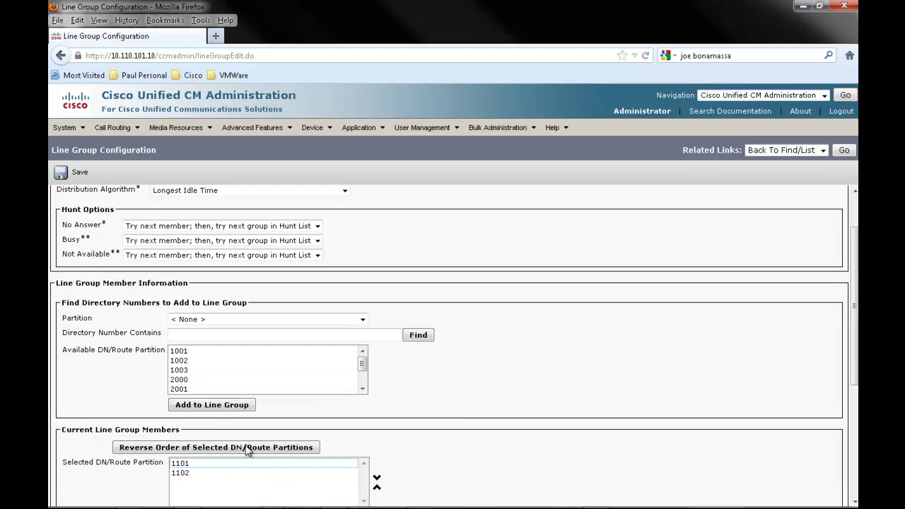
left_click(79, 173)
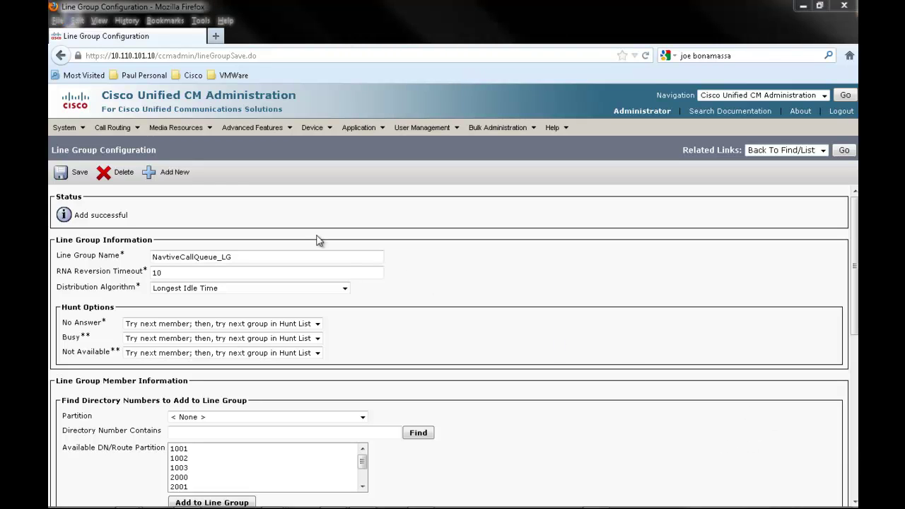
- Start a new hunt list named NativeCallQueue_HL with the description "Native Call Queue Lab Hunt List"
mouse_move(121, 127)
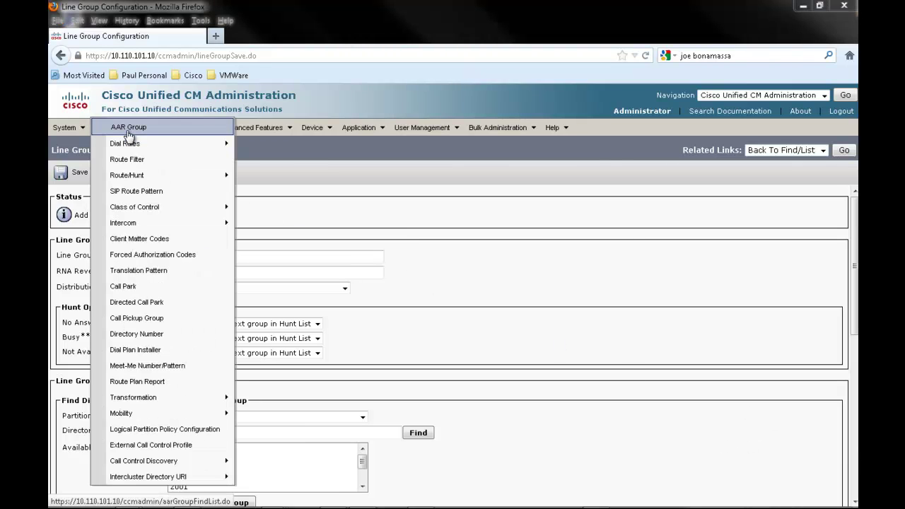
mouse_move(130, 177)
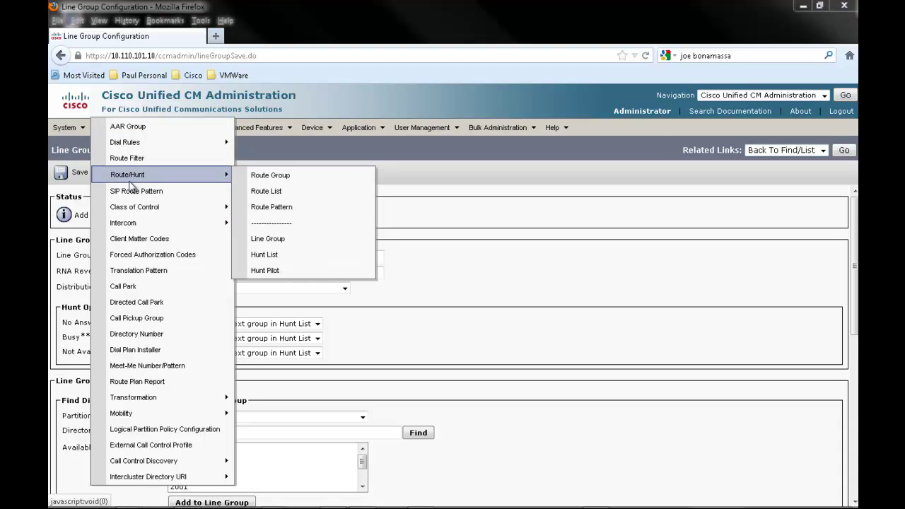
left_click(301, 260)
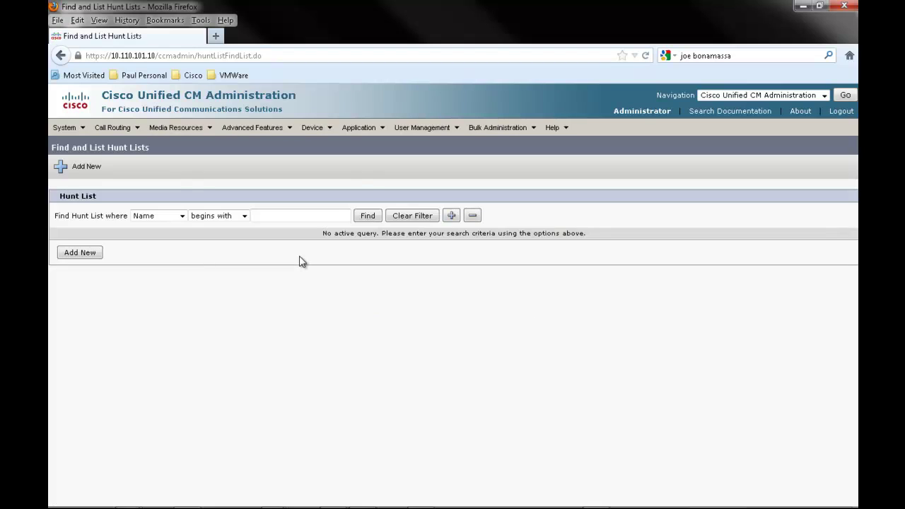
left_click(100, 258)
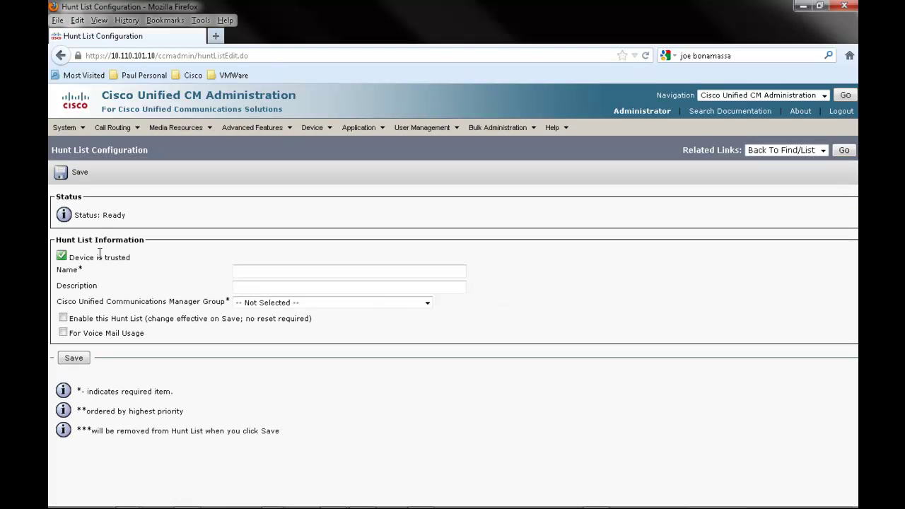
left_click(249, 274)
type("na")
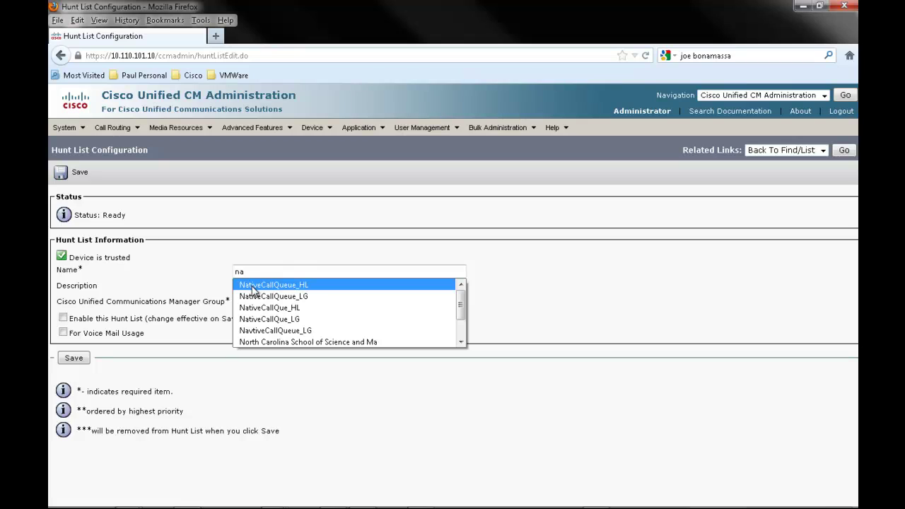
left_click(252, 285)
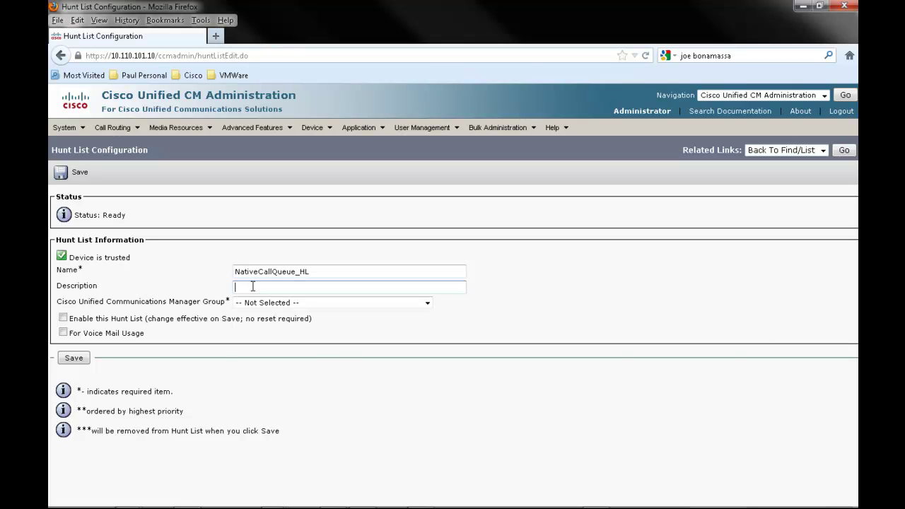
type("Nav")
key("BackSpace")
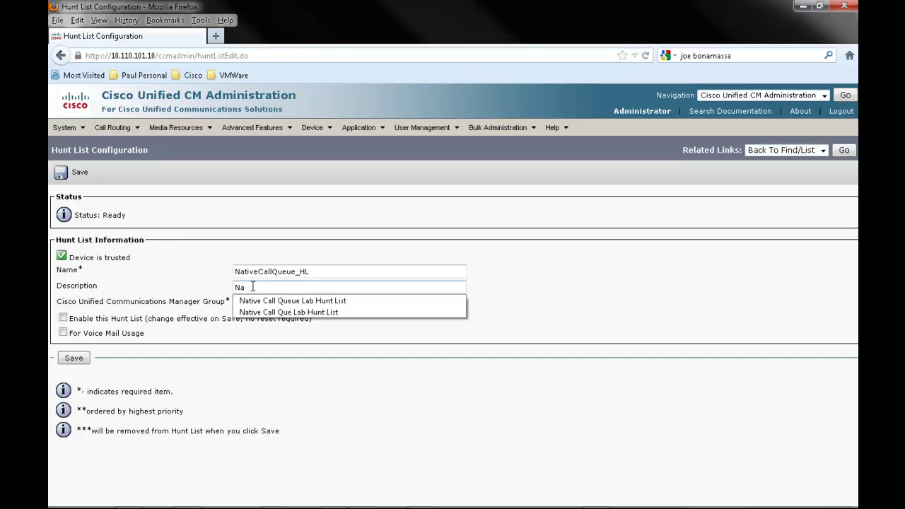
left_click(257, 301)
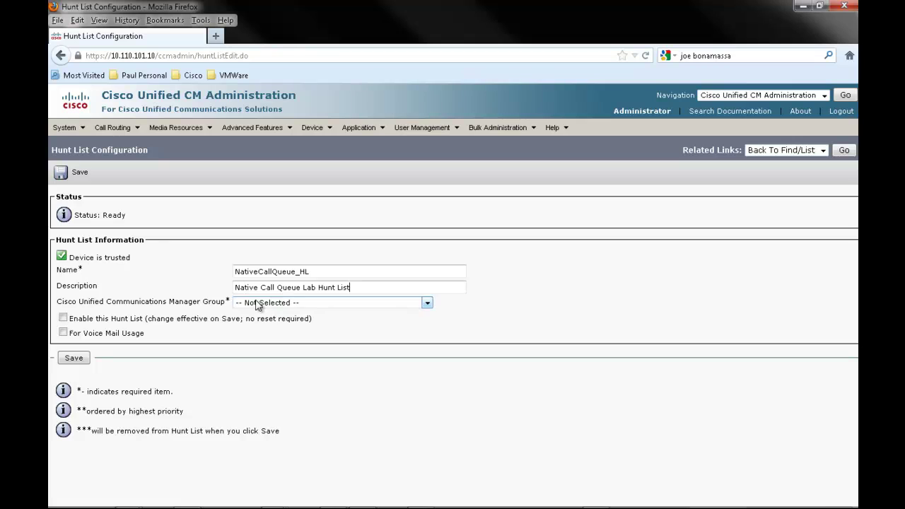
- Assign the hunt list to the Default Cisco Unified Communications Manager Group, enable it and save it
left_click(259, 303)
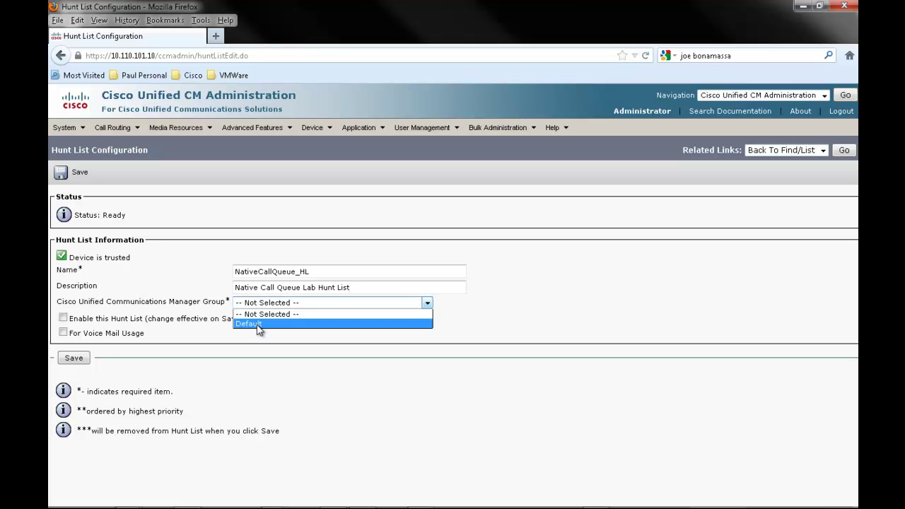
left_click(258, 324)
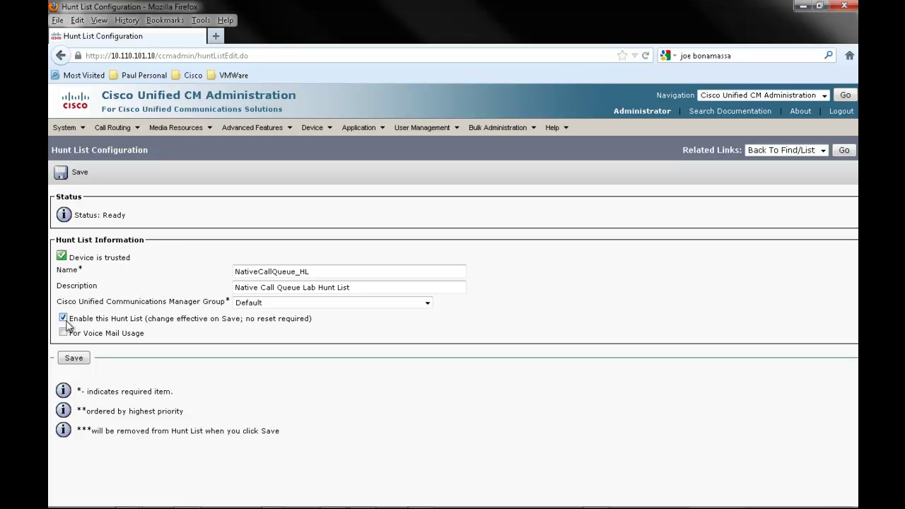
left_click(72, 359)
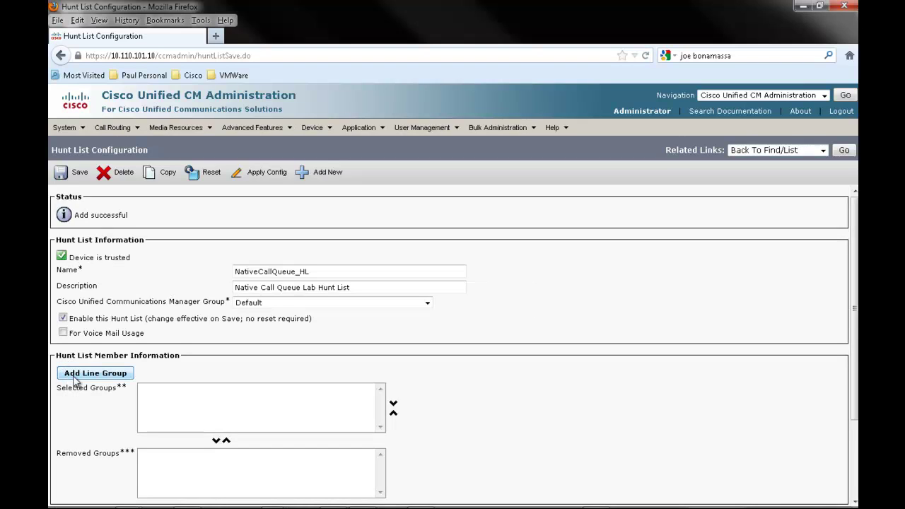
- Add the line group NavtiveCallQueue_LG as a member of the hunt list and save the member settings
left_click(76, 381)
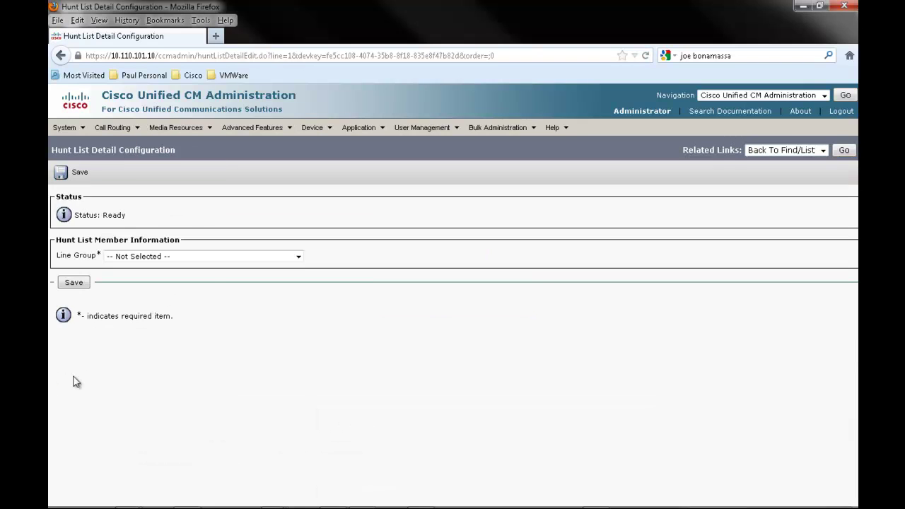
left_click(199, 257)
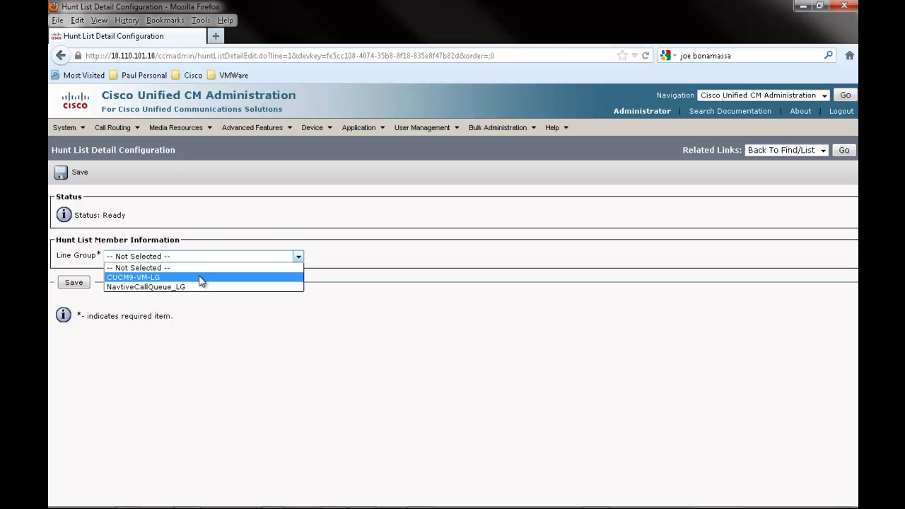
left_click(199, 289)
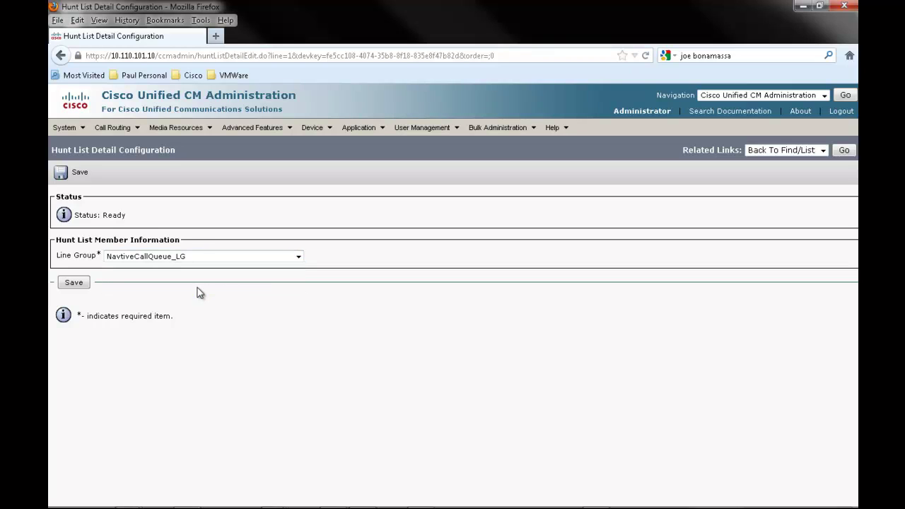
left_click(75, 282)
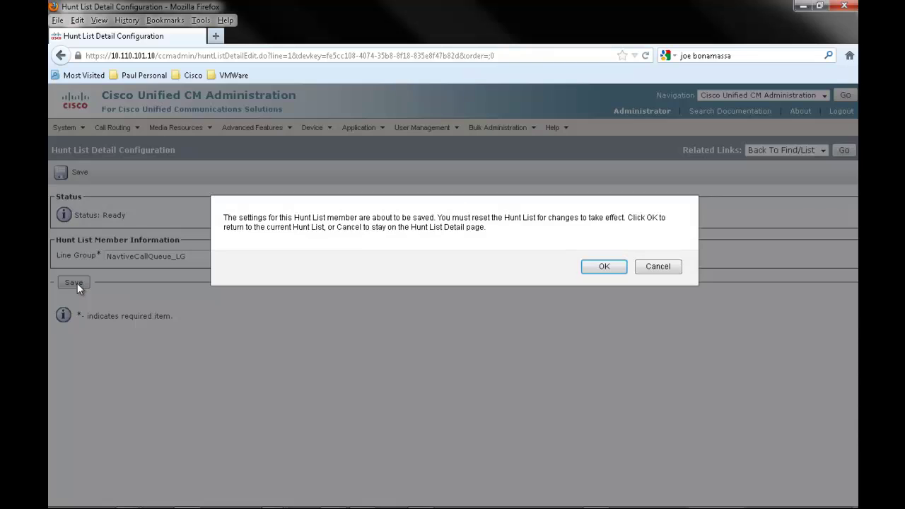
left_click(605, 272)
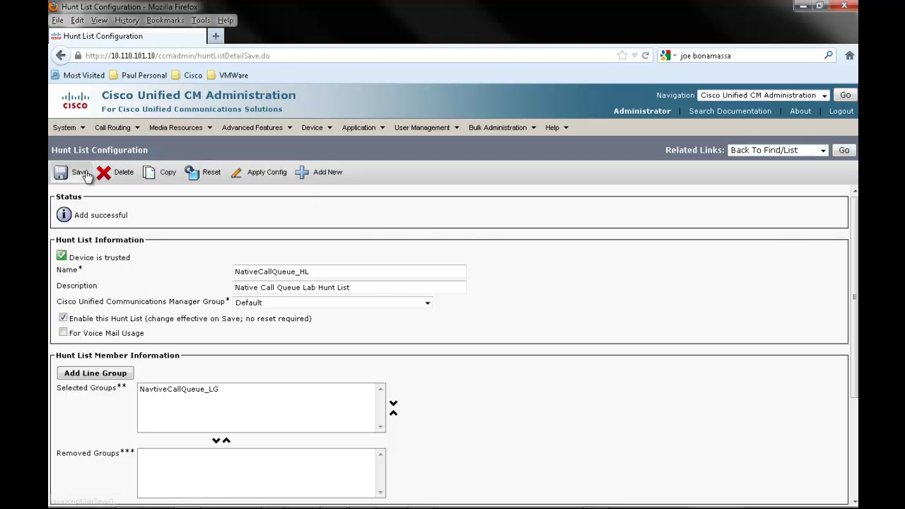
- Save the NativeCallQueue_HL hunt list and reset it so the changes take effect
left_click(81, 174)
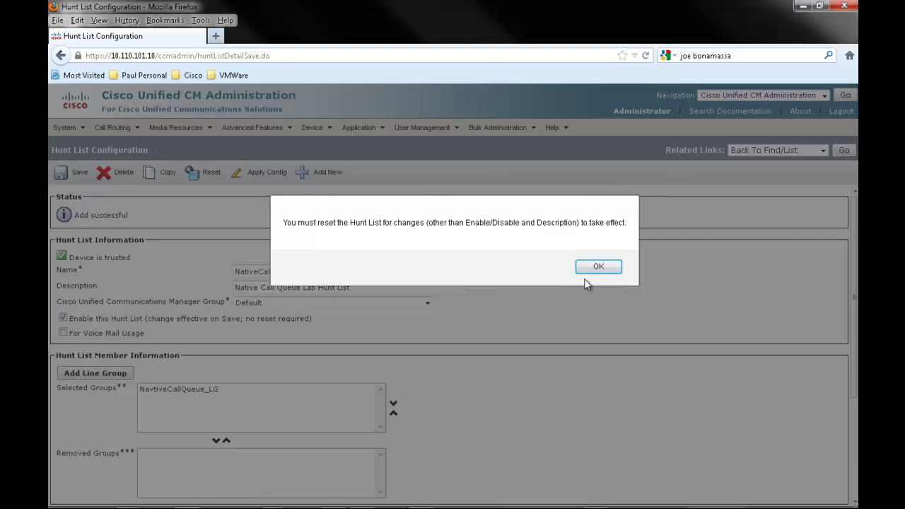
left_click(593, 270)
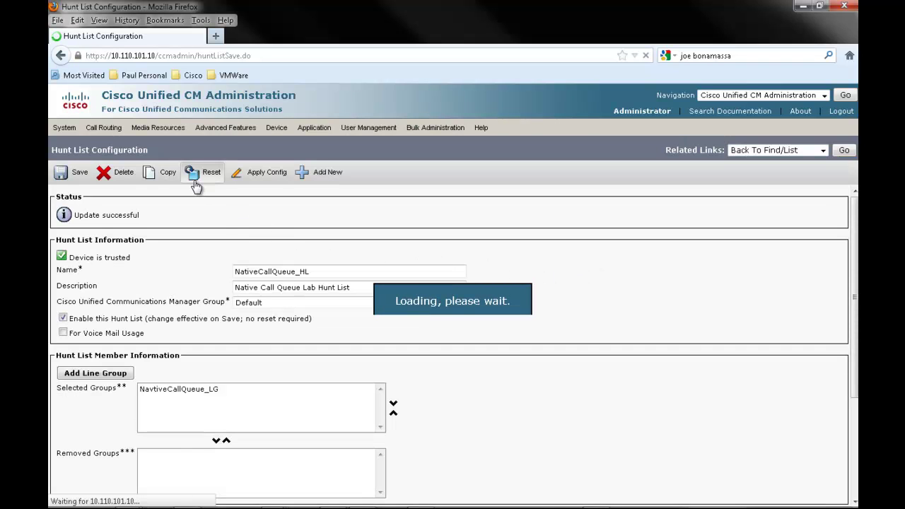
left_click(195, 177)
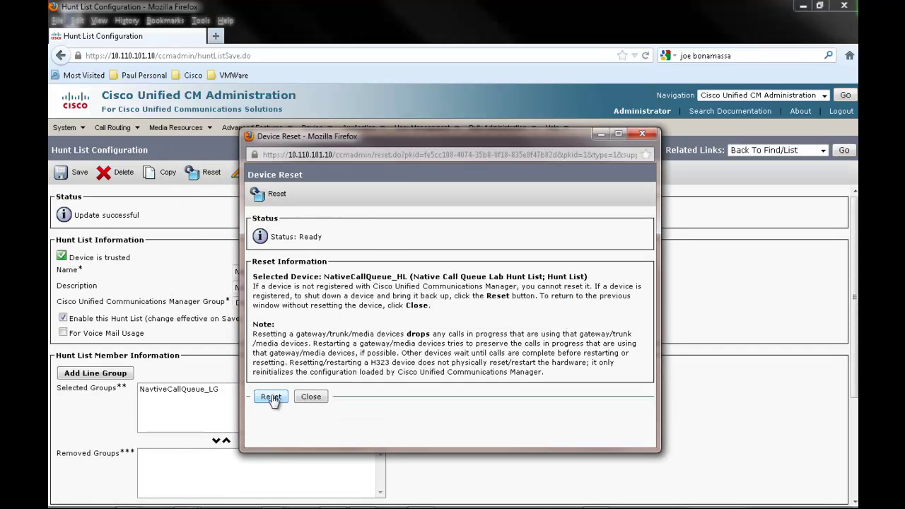
left_click(270, 397)
left_click(311, 397)
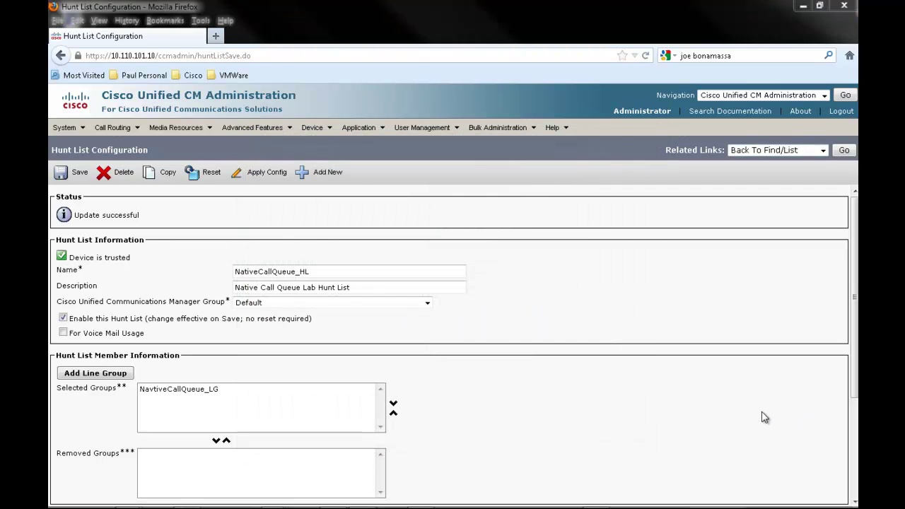
- Start a new hunt pilot with the pattern 1100
mouse_move(113, 127)
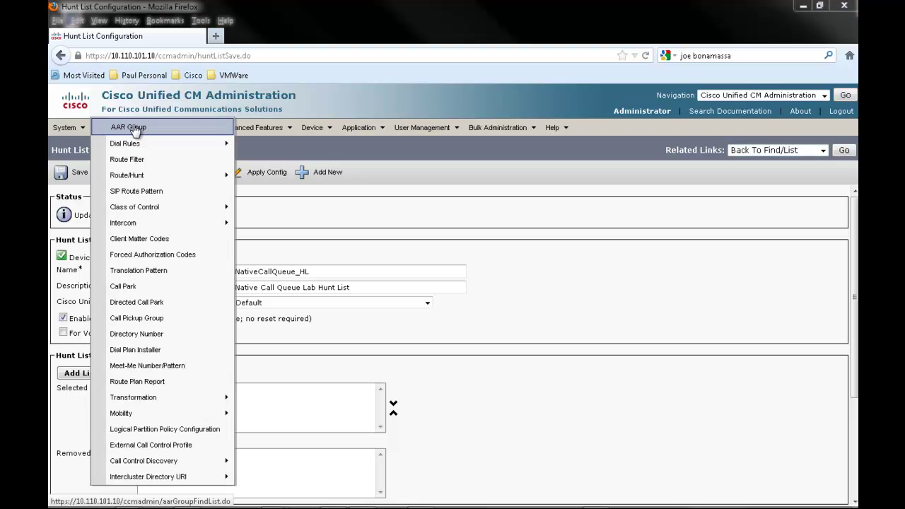
mouse_move(136, 178)
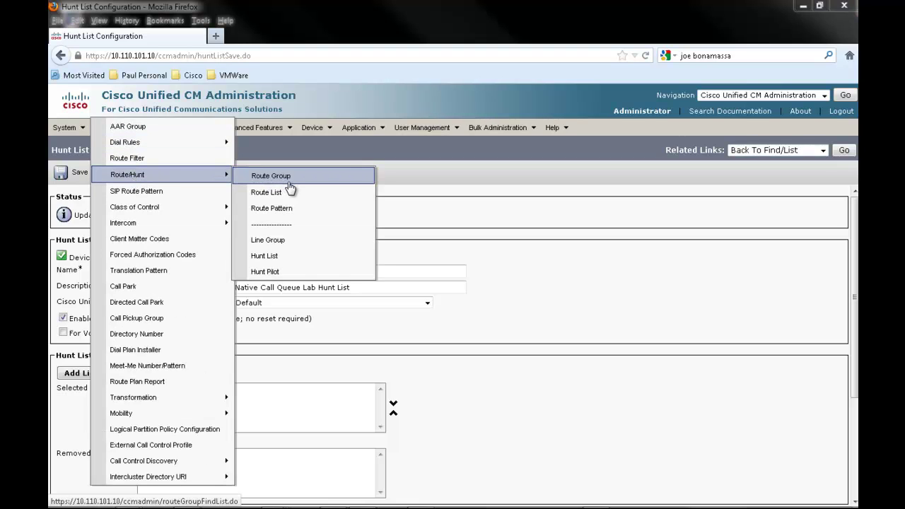
left_click(304, 277)
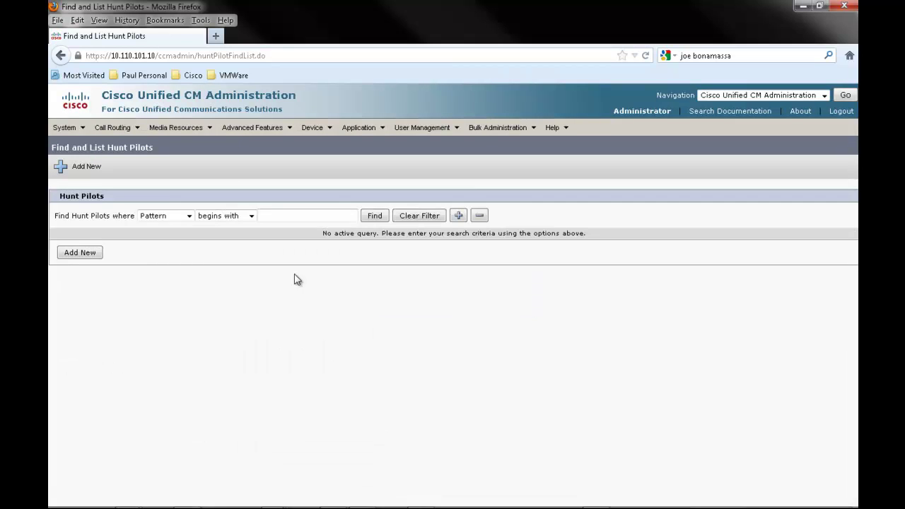
left_click(80, 252)
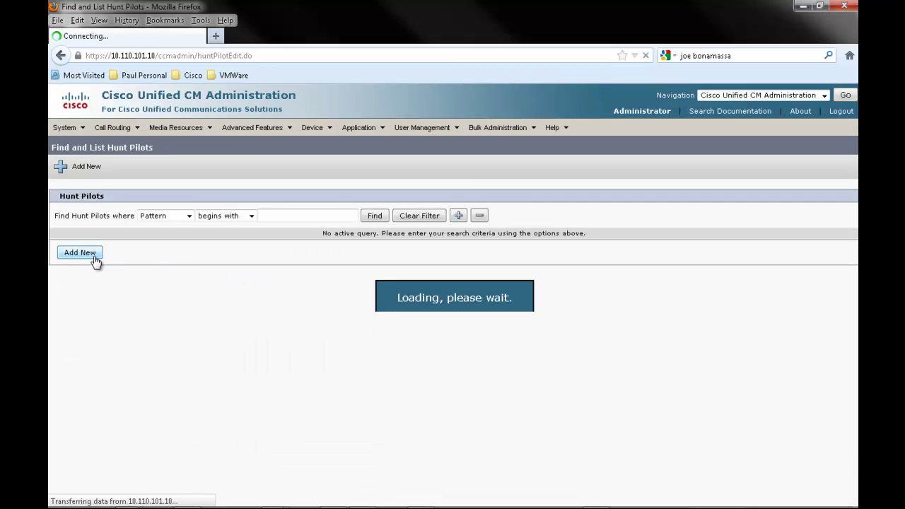
left_click(155, 256)
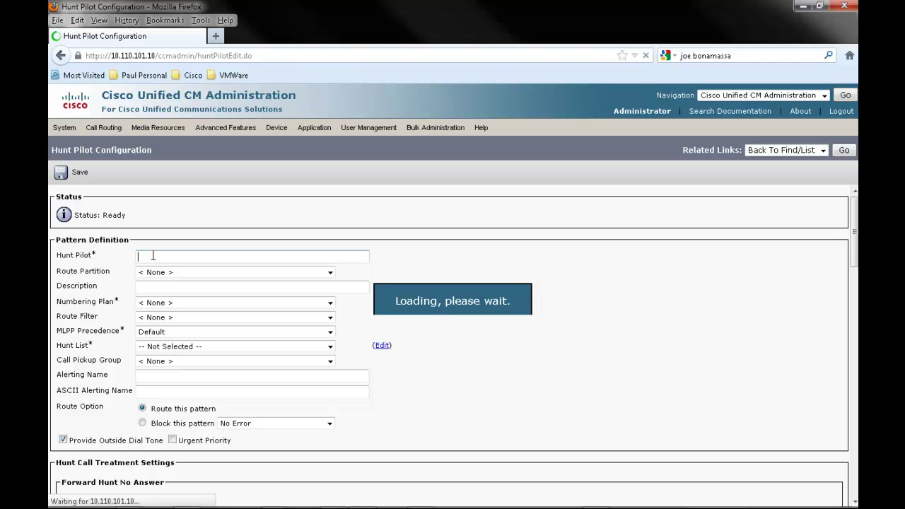
type("1100")
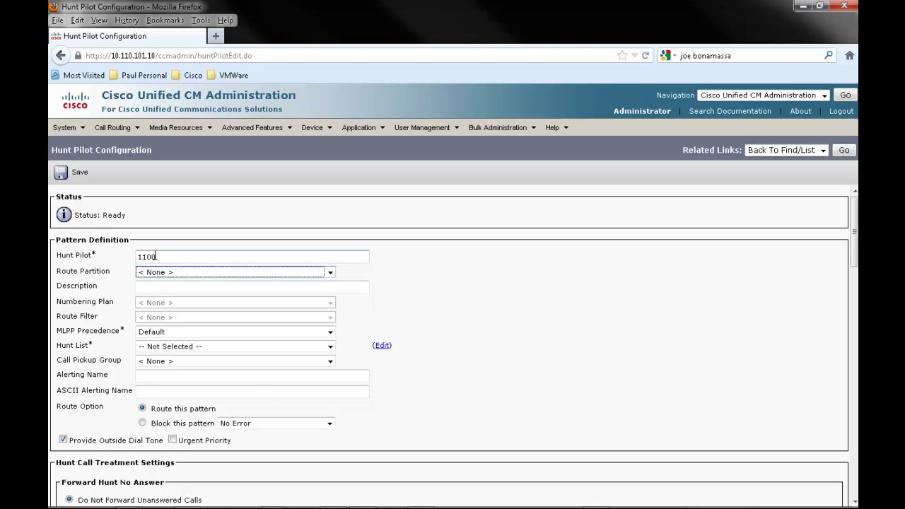
- Assign the hunt list NativeCallQueue_HL to the hunt pilot, turn off Provide Outside Dial Tone and save the pilot
left_click(172, 348)
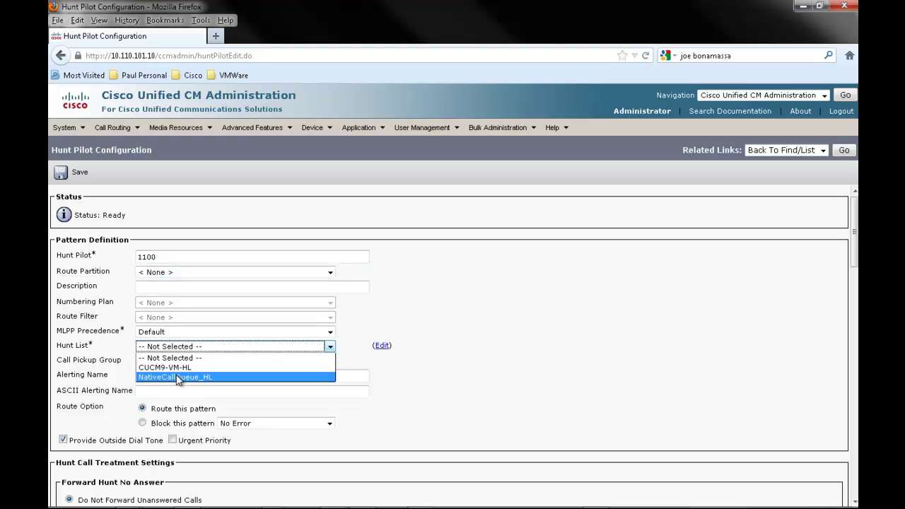
left_click(178, 378)
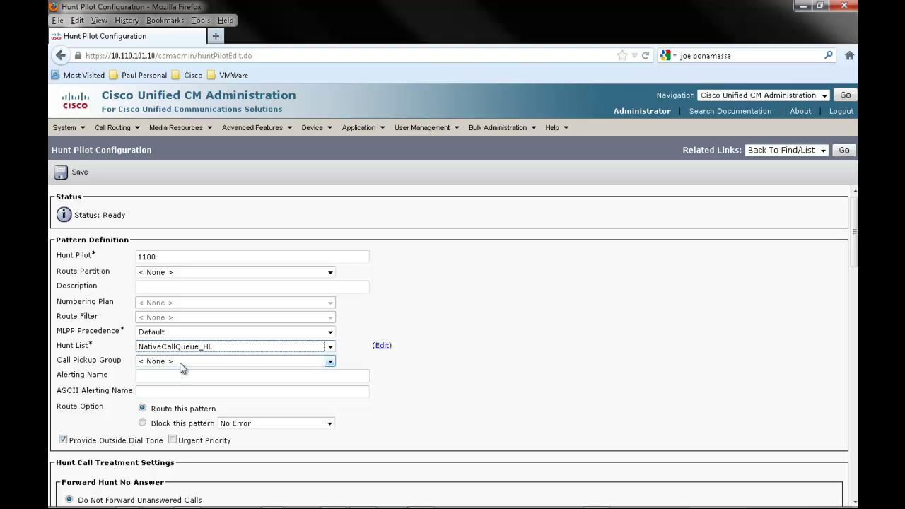
left_click(63, 440)
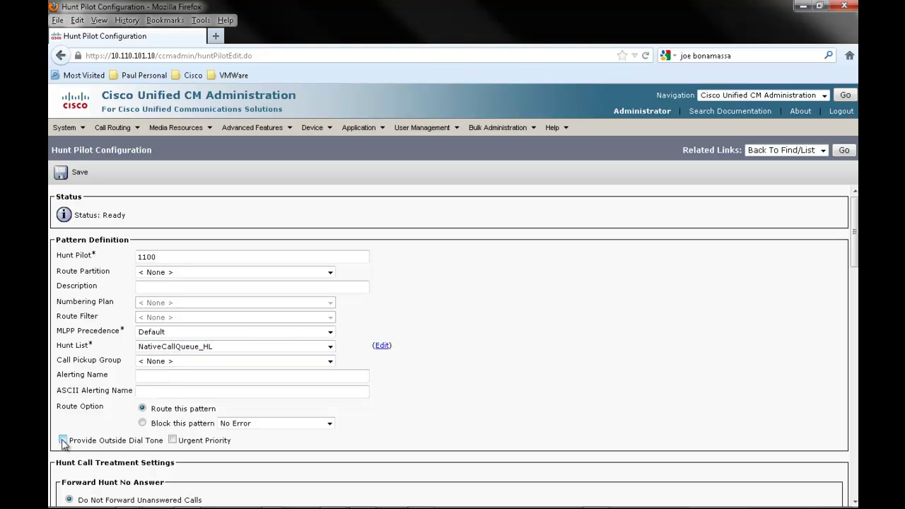
left_click(78, 174)
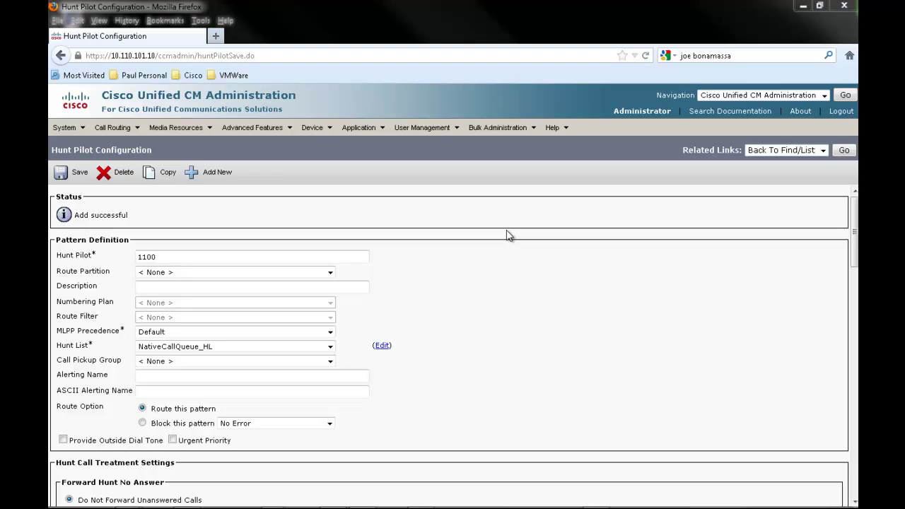
- Copy the Standard User softkey template as Standard User_NCQ and save the copy
mouse_move(312, 128)
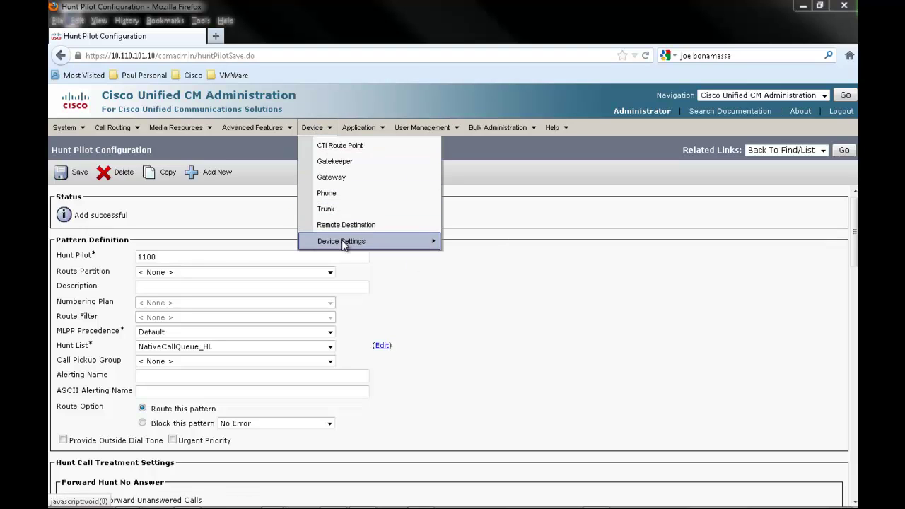
mouse_move(342, 241)
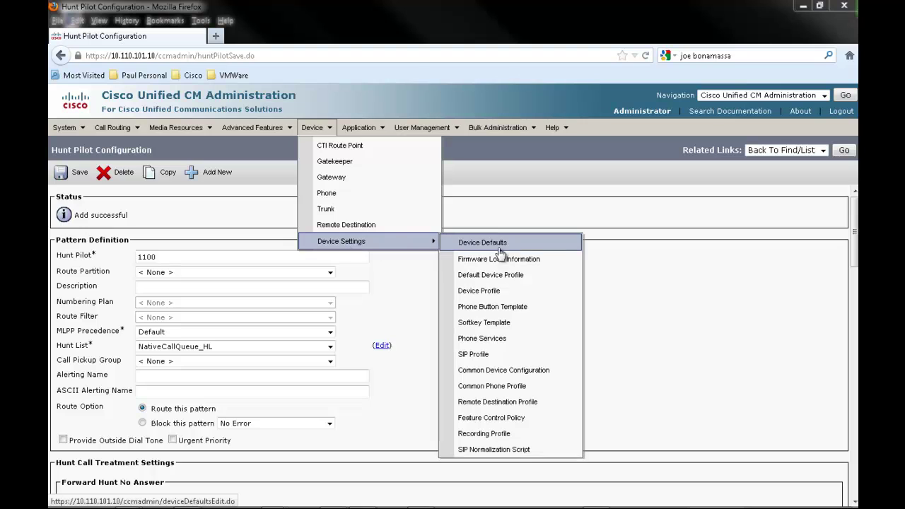
left_click(573, 324)
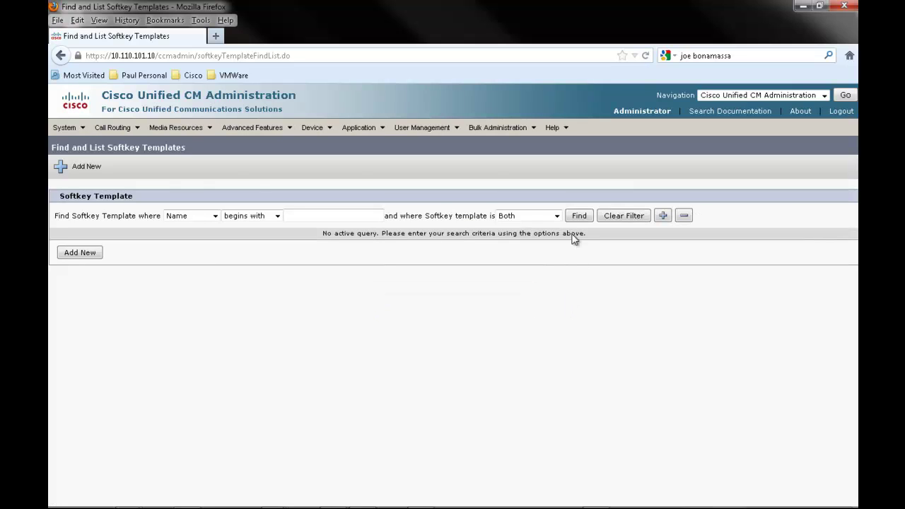
left_click(576, 218)
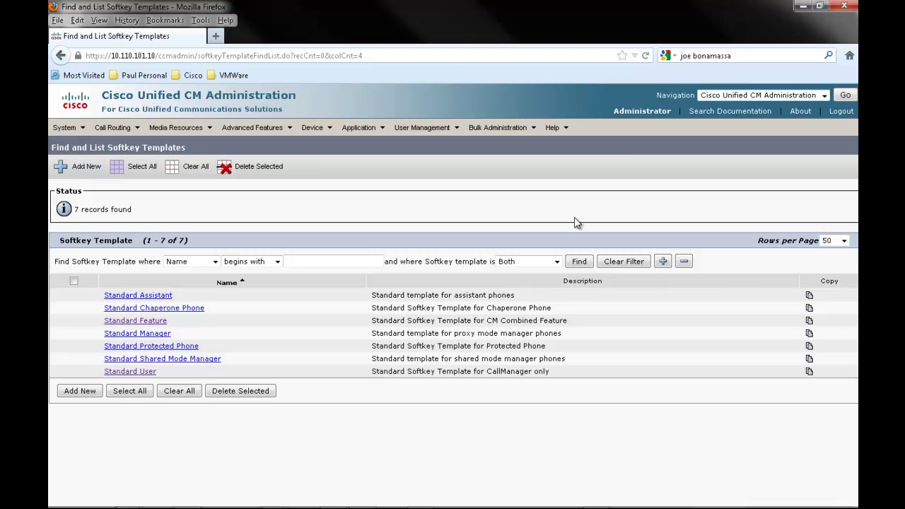
left_click(809, 372)
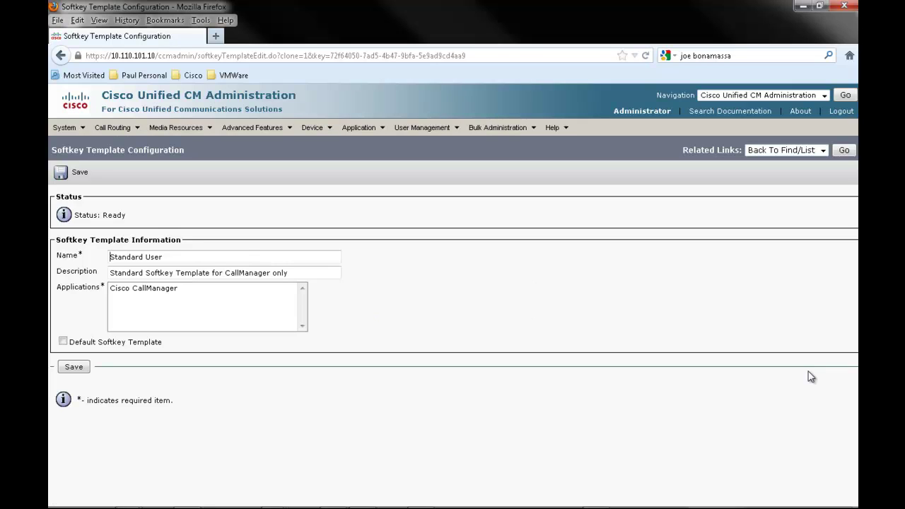
left_click(208, 256)
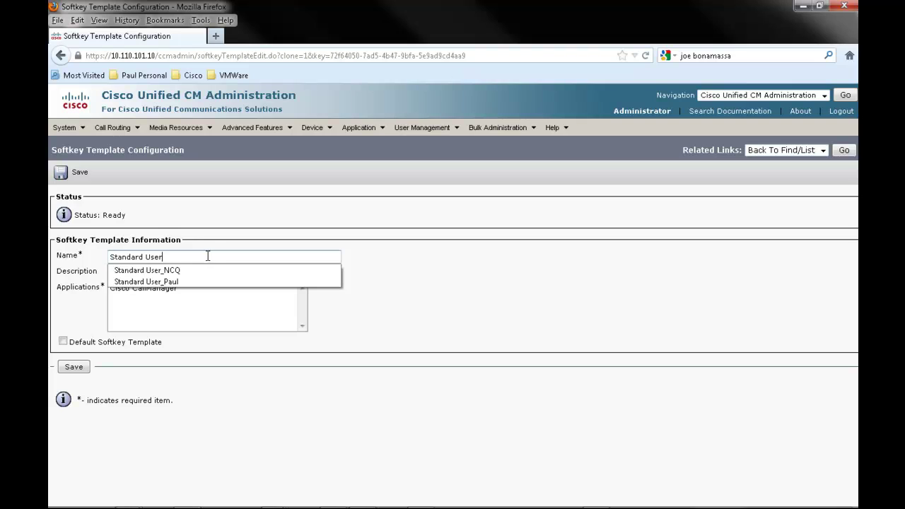
left_click(179, 271)
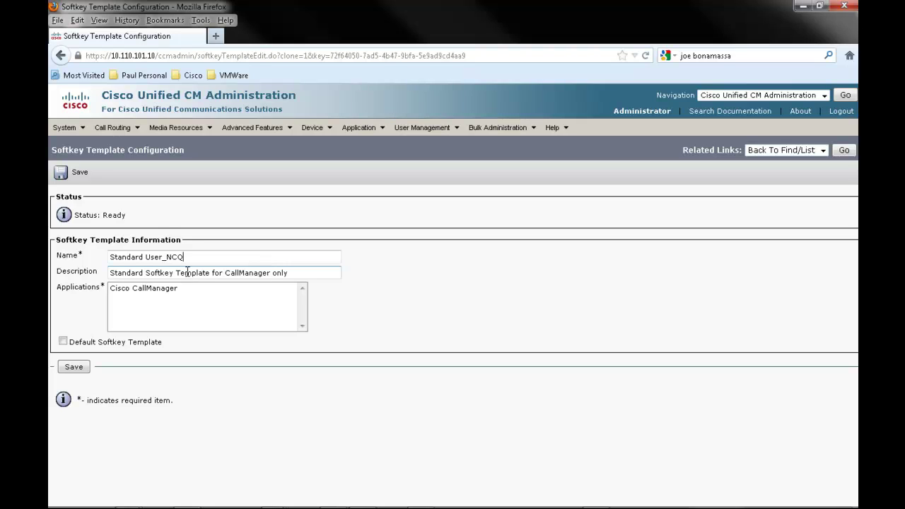
left_click(78, 173)
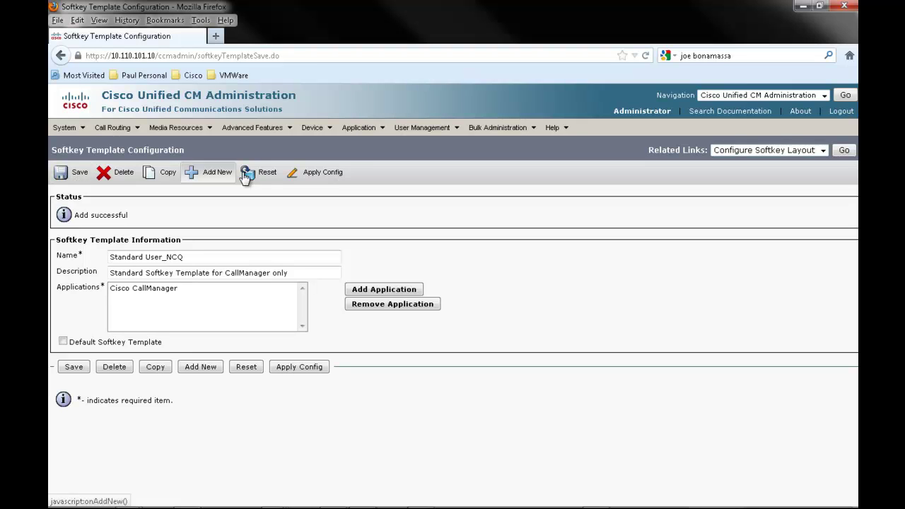
- Add the HLog softkey to the On Hook call state in the template's softkey layout and save the layout
left_click(842, 155)
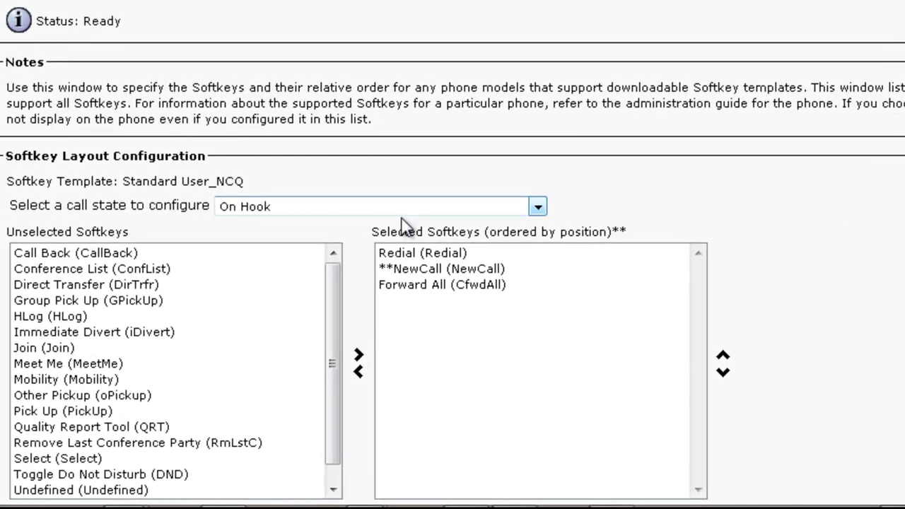
left_click(65, 320)
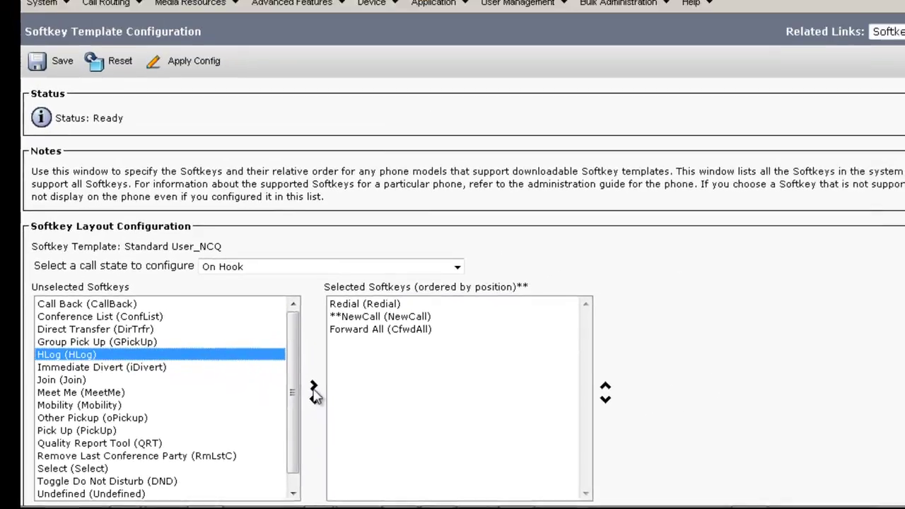
left_click(313, 388)
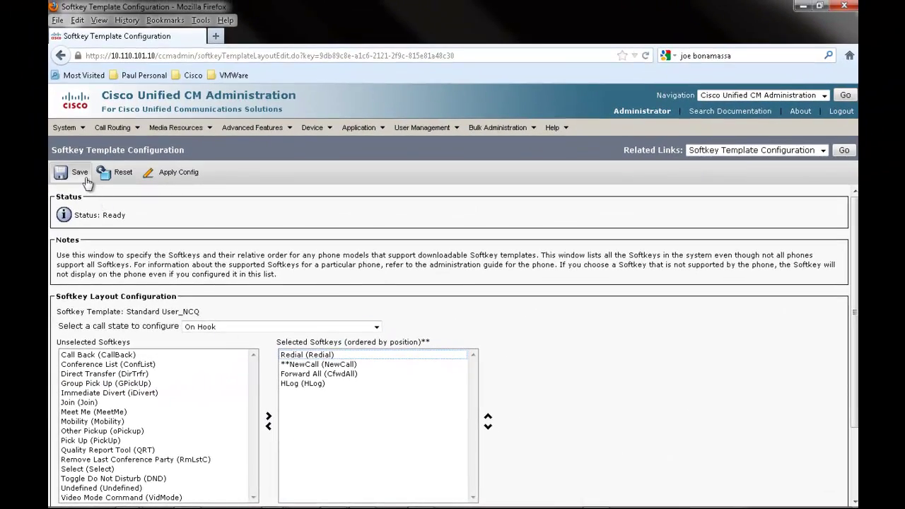
left_click(83, 177)
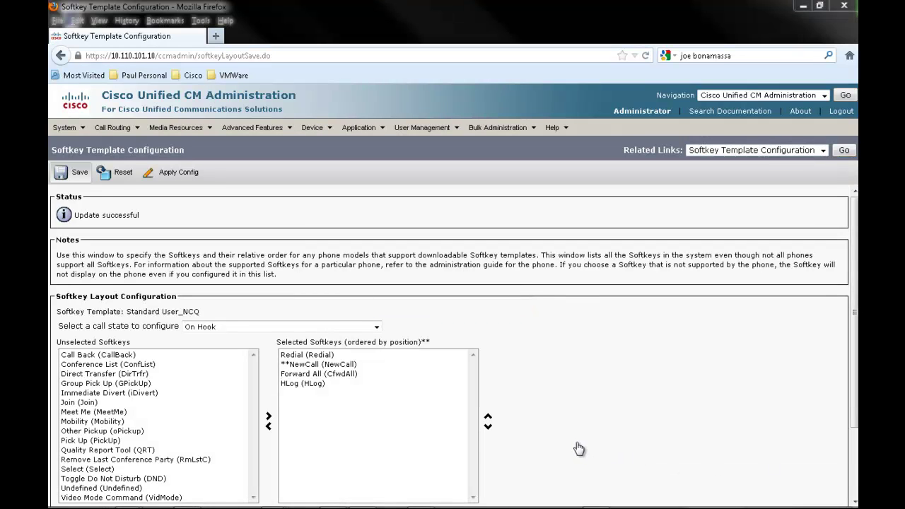
- Assign the softkey template Standard User_NCQ to phone P01-WS01, save the phone and apply its configuration
mouse_move(314, 130)
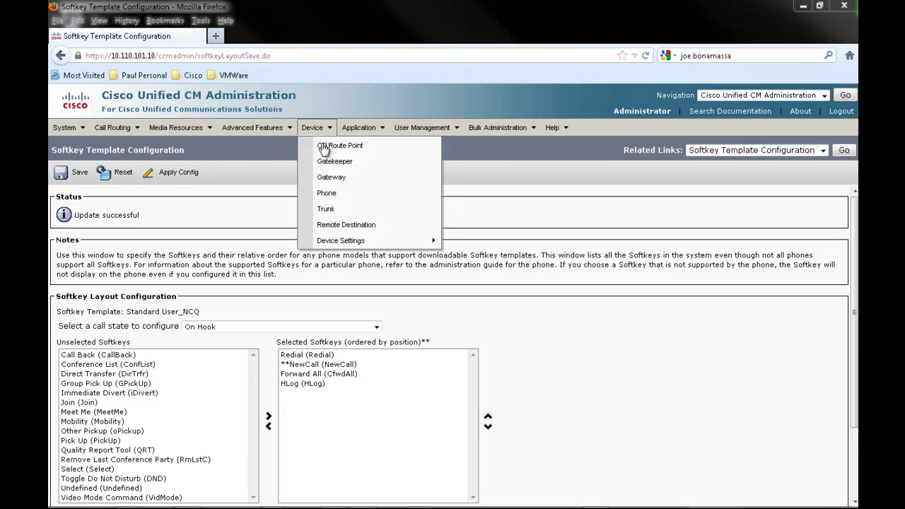
left_click(327, 196)
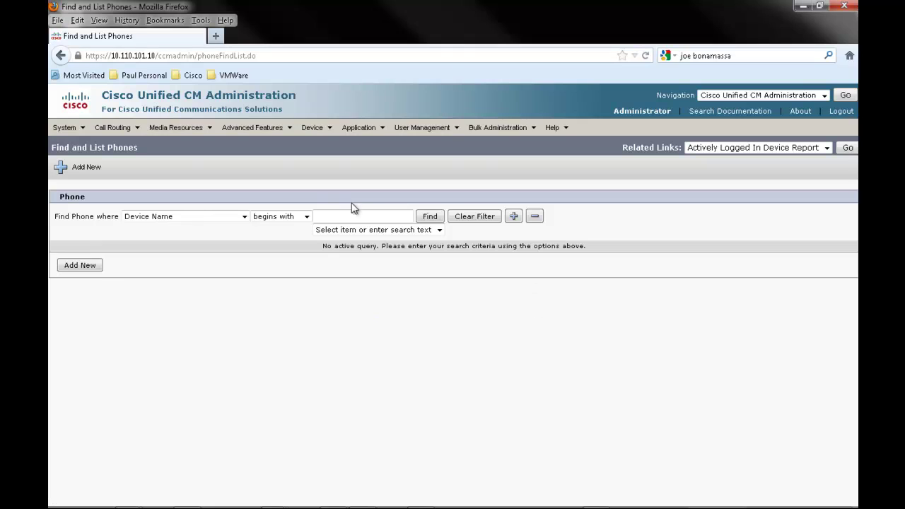
left_click(430, 217)
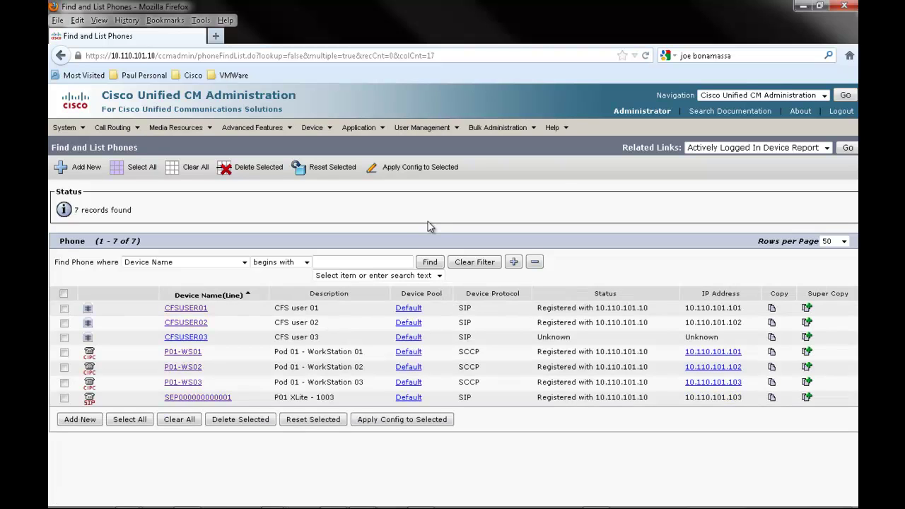
left_click(186, 351)
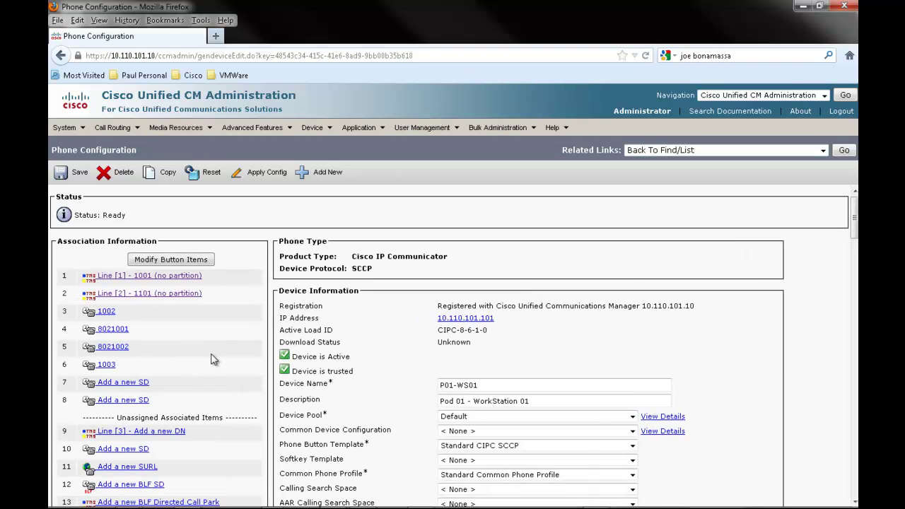
left_click(456, 465)
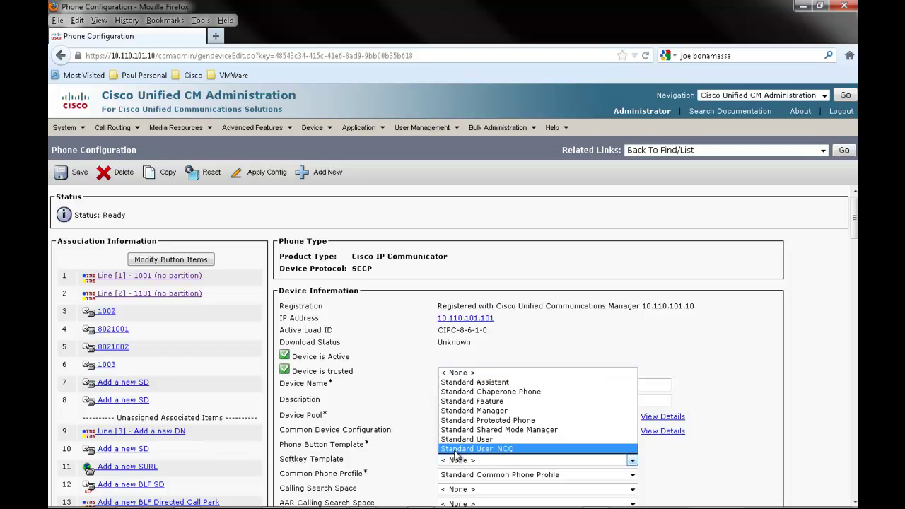
left_click(456, 450)
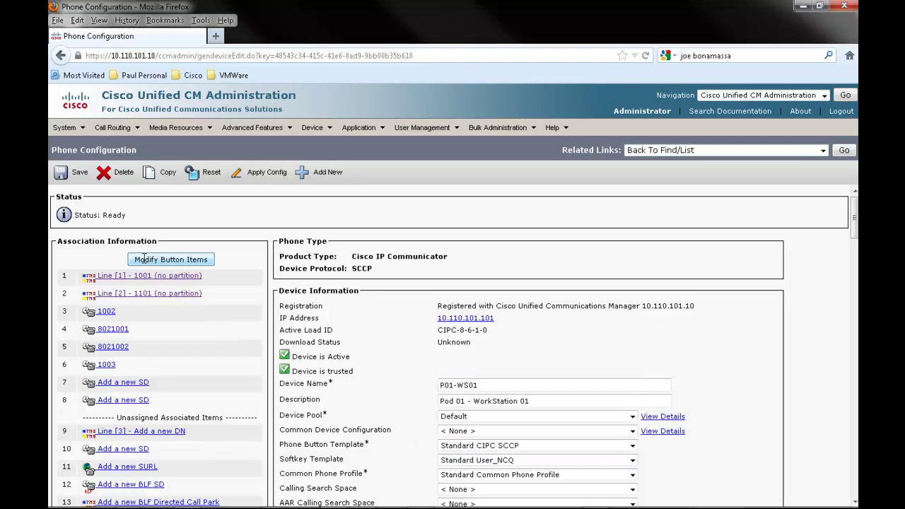
left_click(80, 173)
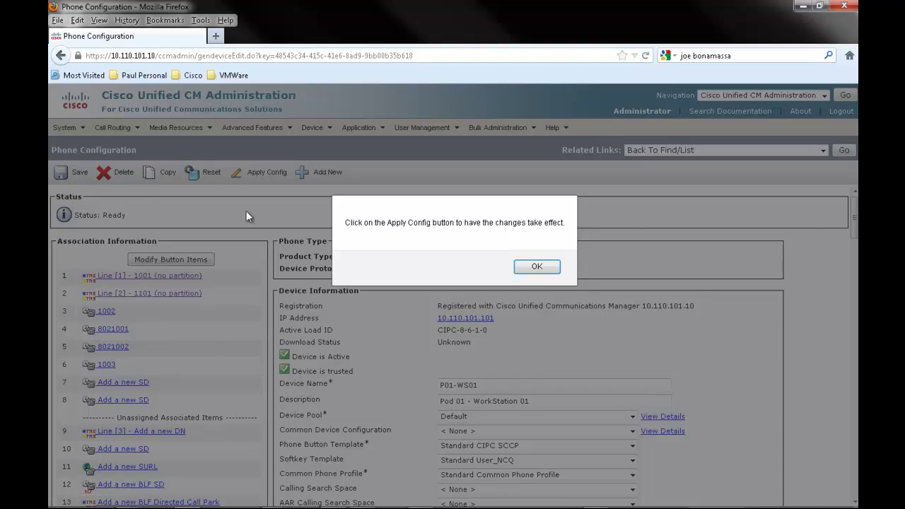
left_click(535, 268)
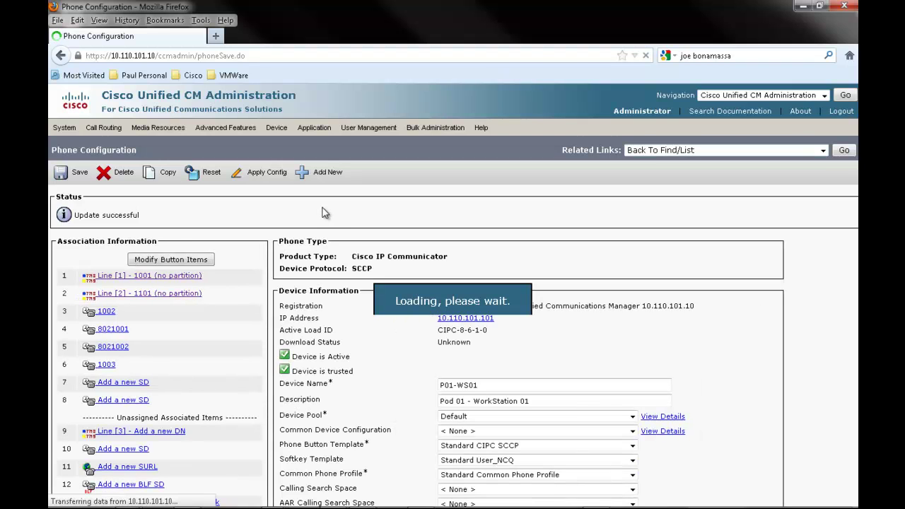
left_click(267, 176)
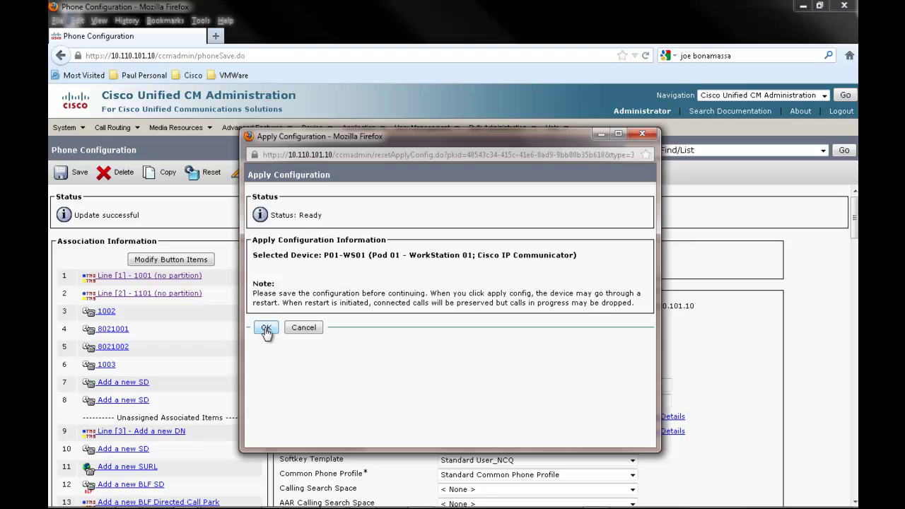
left_click(266, 329)
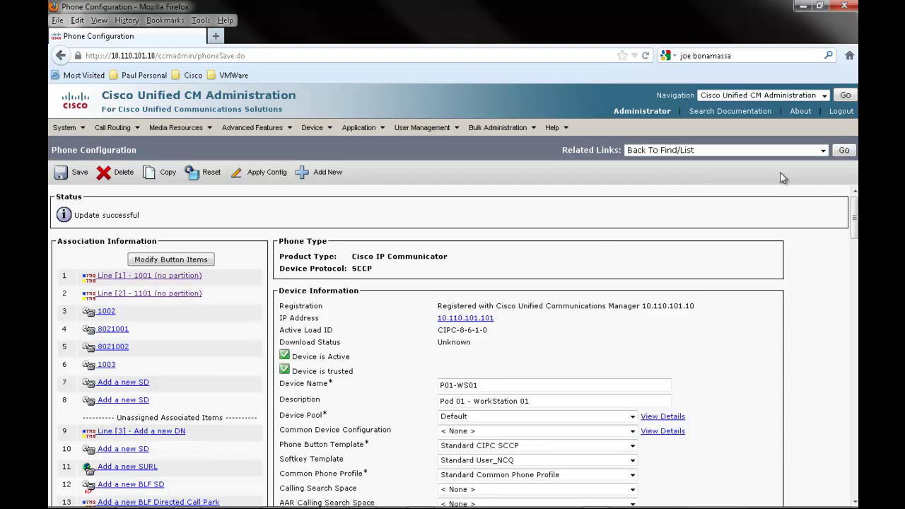
- Return to the phone list and assign Standard User_NCQ to phone P01-WS02, saving and applying its configuration
left_click(838, 153)
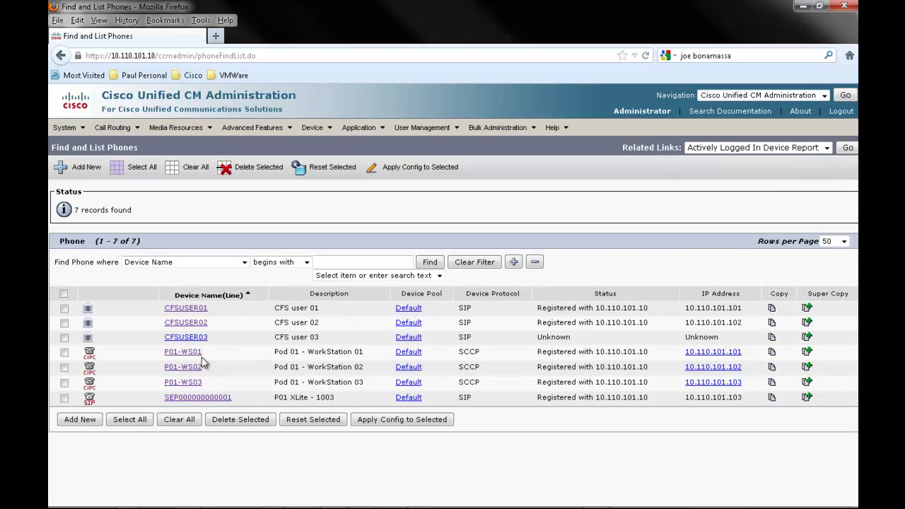
left_click(182, 368)
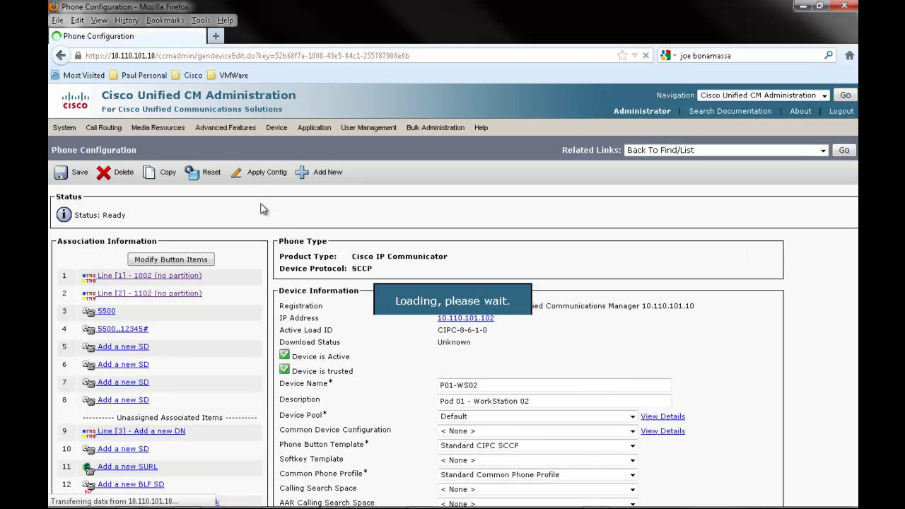
left_click(460, 460)
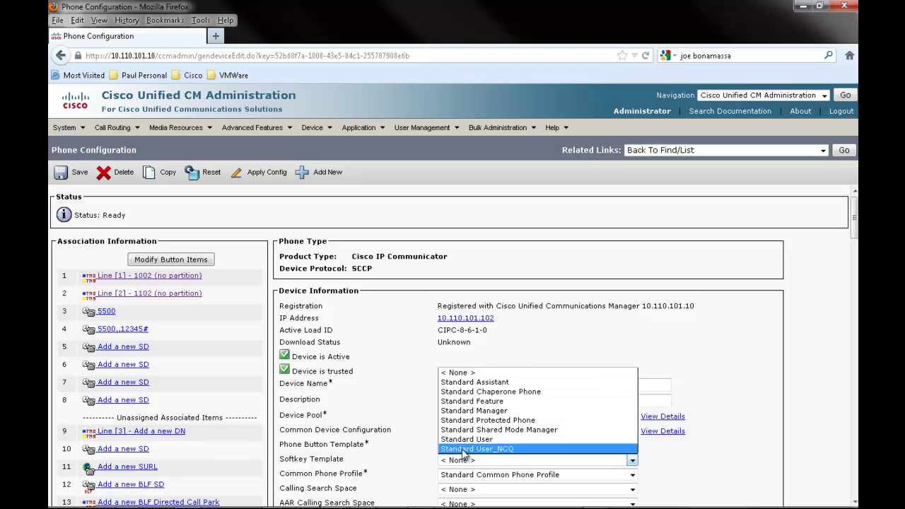
left_click(463, 449)
left_click(75, 178)
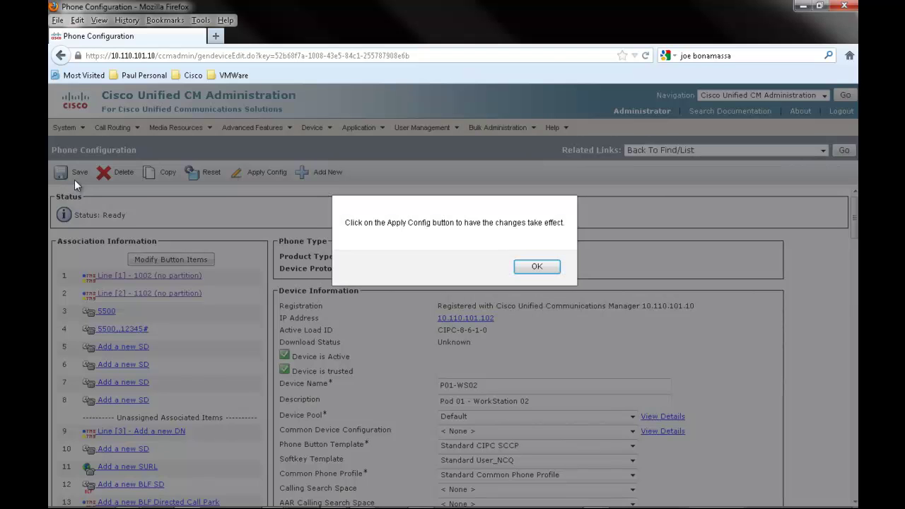
left_click(538, 266)
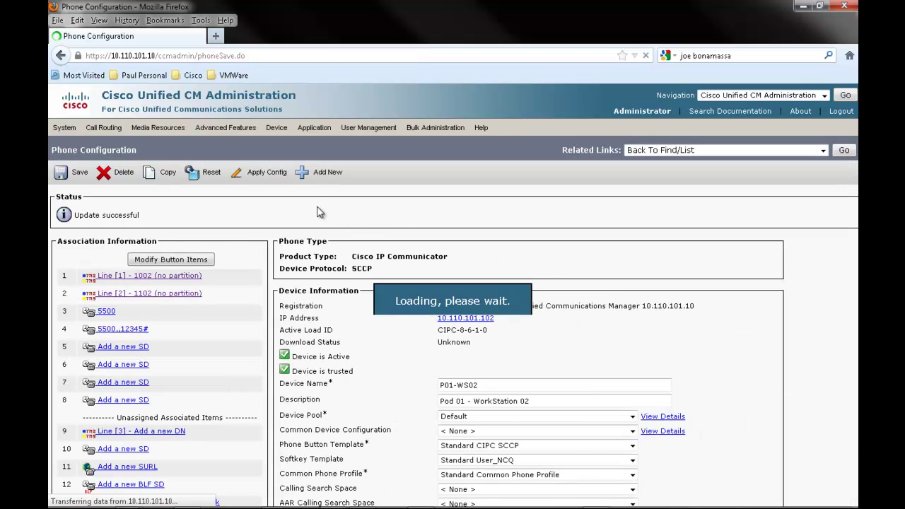
left_click(267, 173)
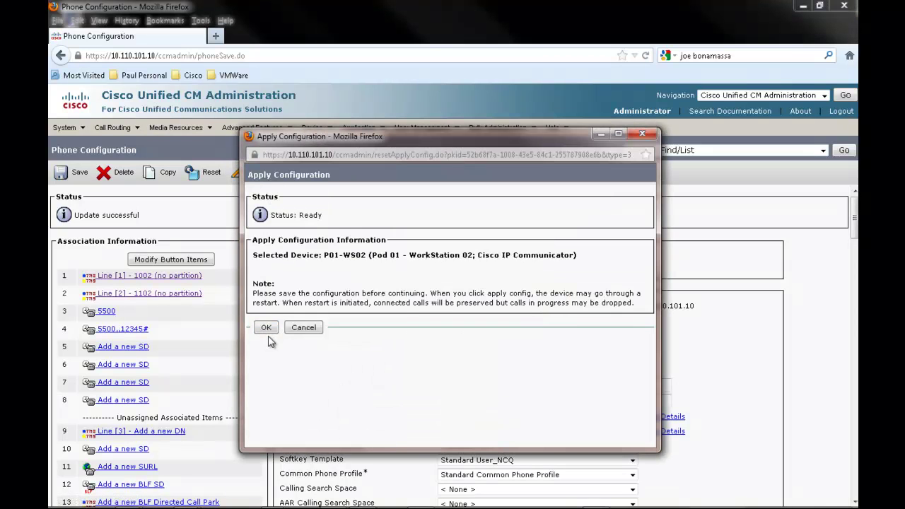
left_click(266, 328)
- Switch to the IP phones and place a test call from phone 1003 to hunt pilot 1100, ending it after ringing
key("super+Tab")
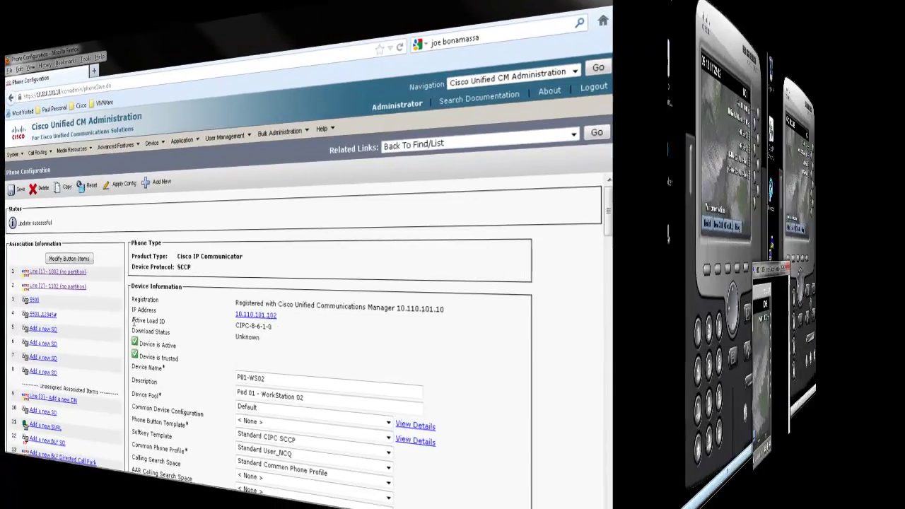
key("super+Tab")
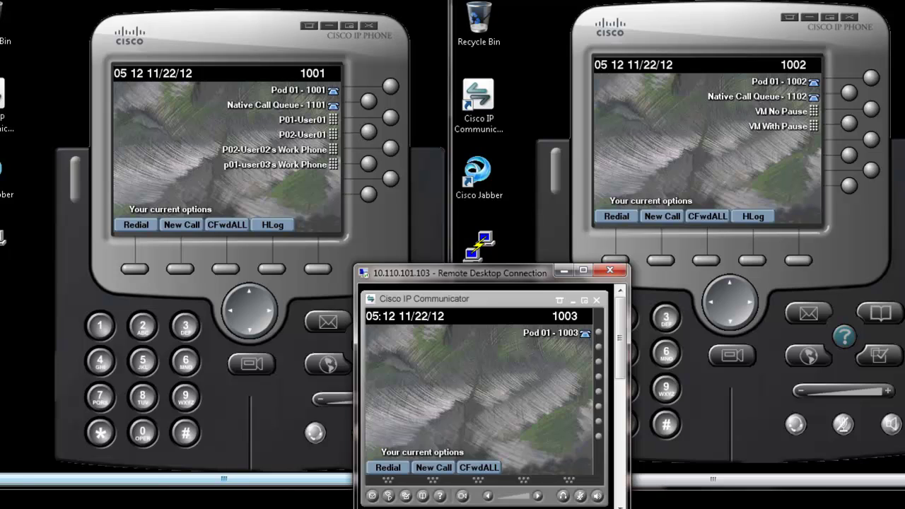
left_click(433, 468)
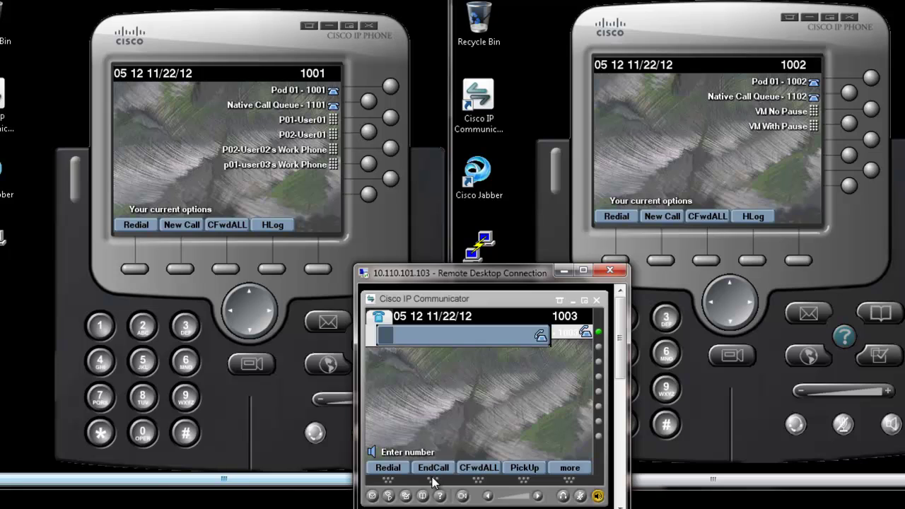
type("11")
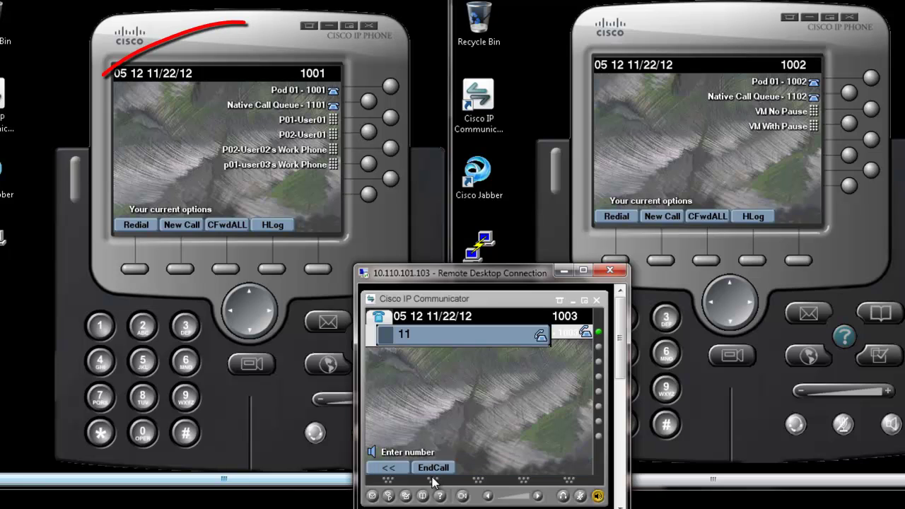
type("00")
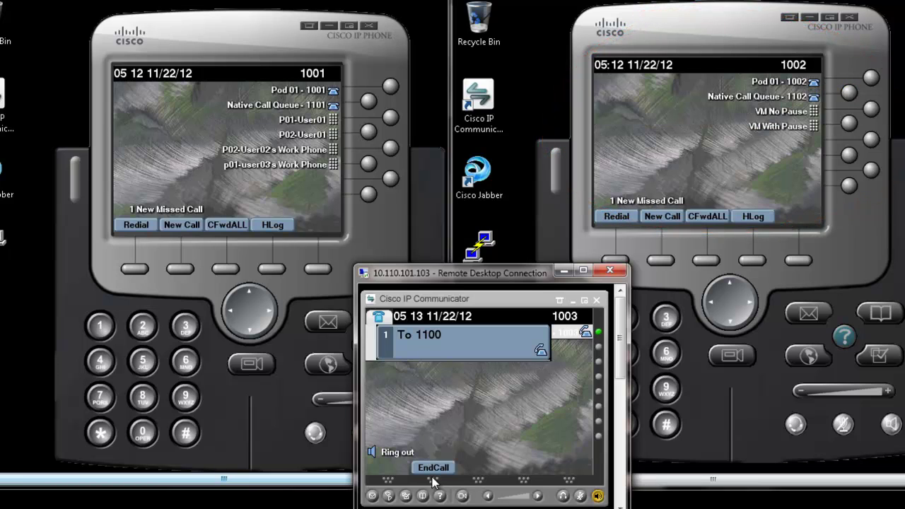
left_click(597, 498)
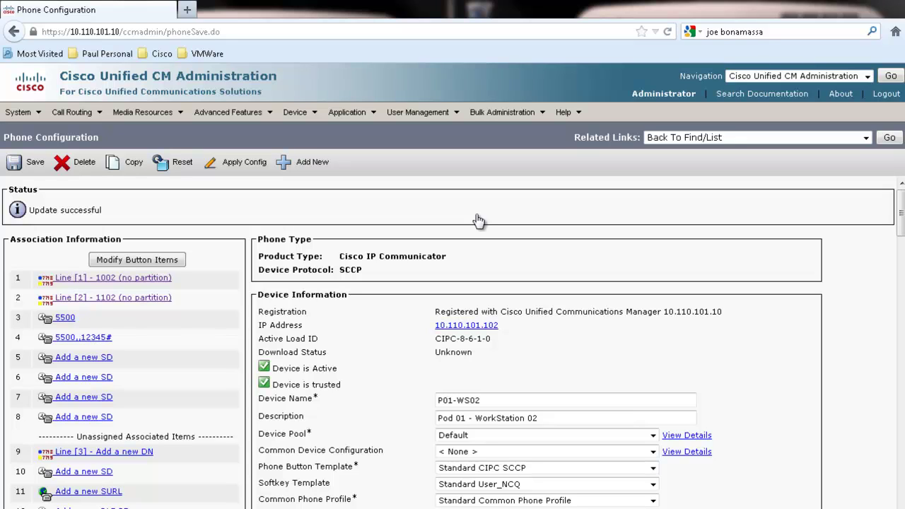
- Return to Cisco Unified CM Administration, list all hunt pilots and open hunt pilot 1100
left_click(94, 122)
mouse_move(95, 159)
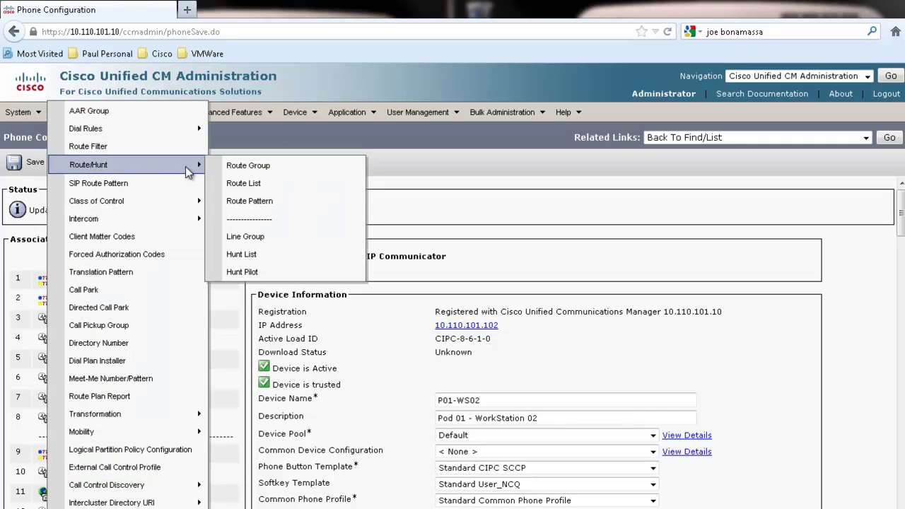
left_click(283, 272)
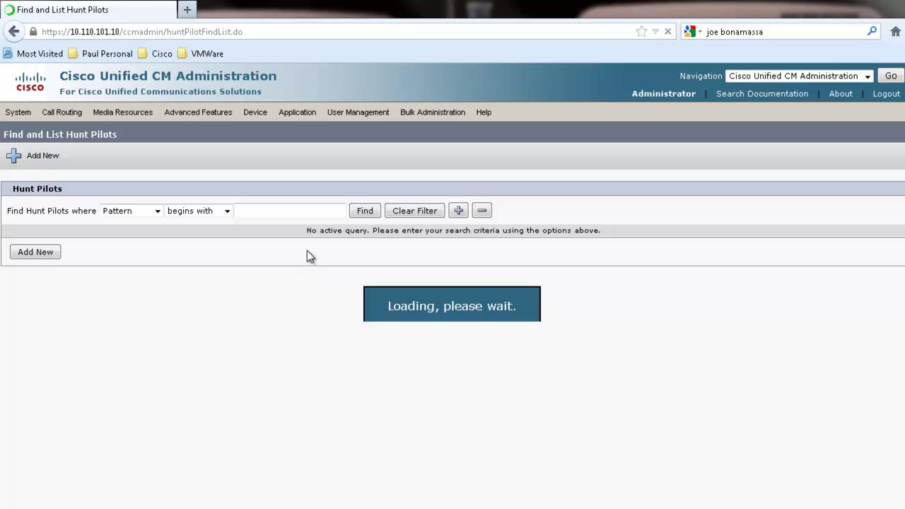
left_click(360, 215)
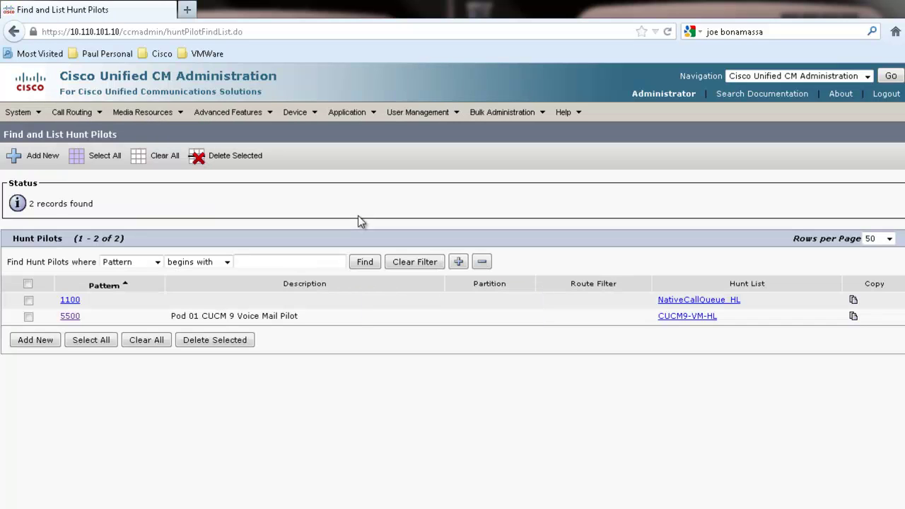
left_click(70, 300)
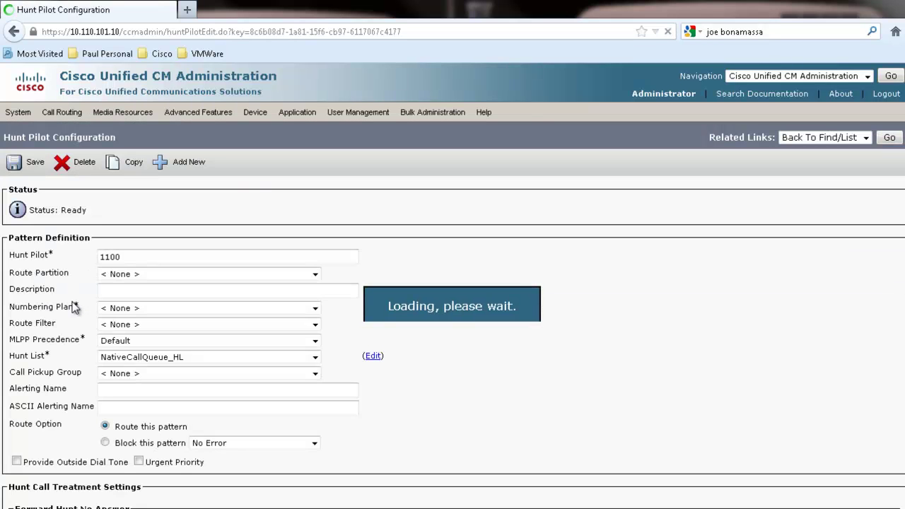
- Enable call queuing on hunt pilot 1100 with SampleAudioSource as the network hold MOH source and announcements
scroll(72, 305, "down", 10)
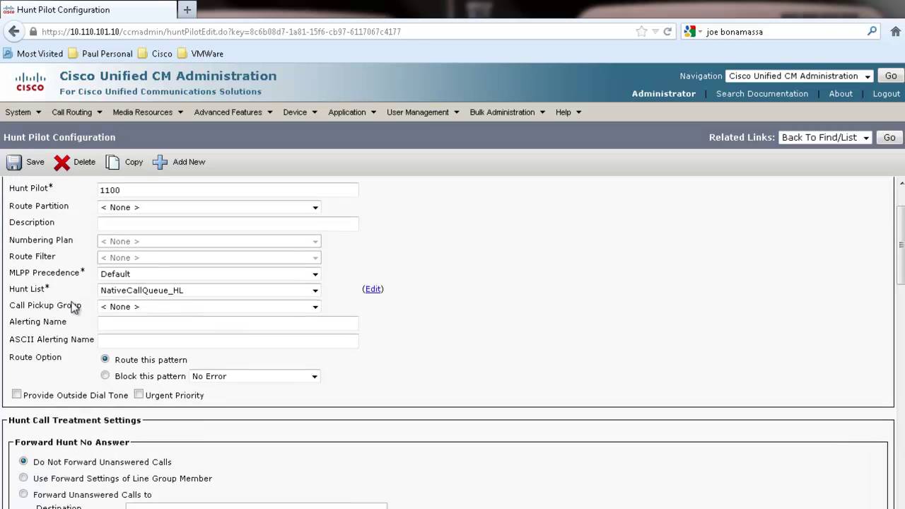
scroll(73, 304, "down", 5)
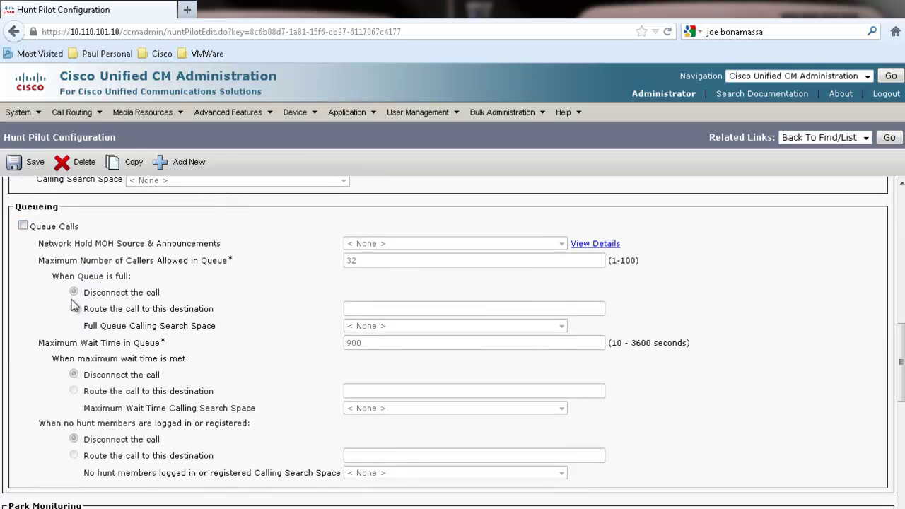
left_click(23, 226)
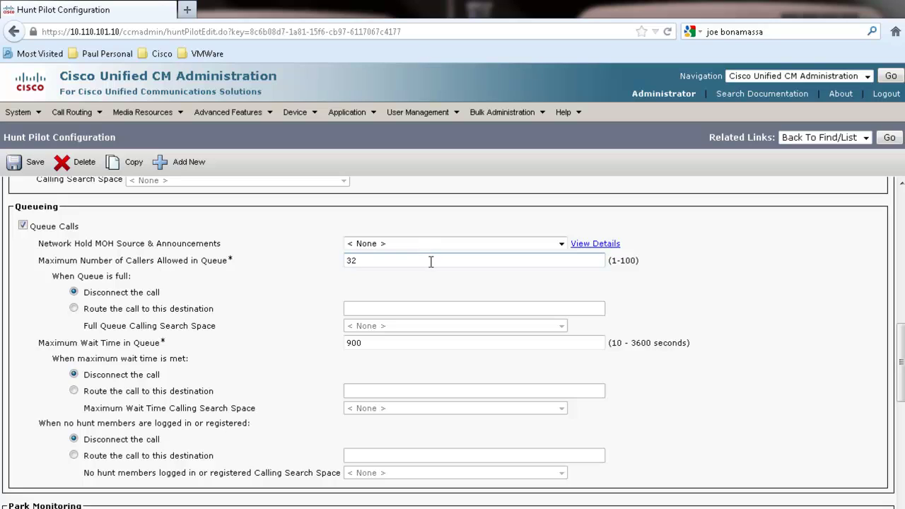
left_click(561, 244)
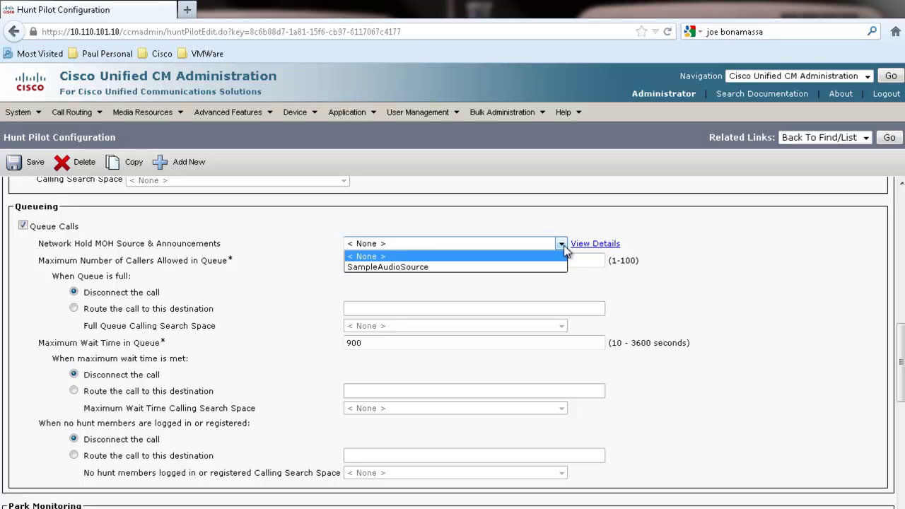
left_click(540, 268)
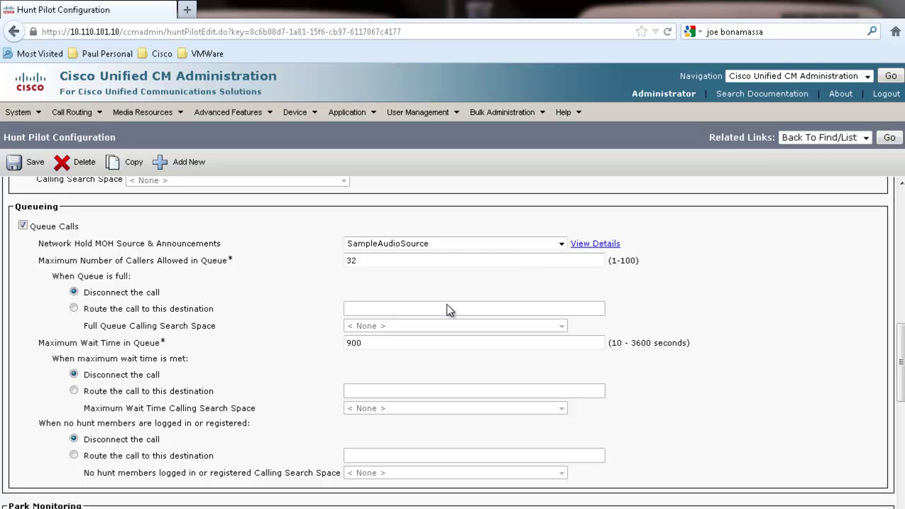
- Route queued calls to destination 5500 when the maximum wait time is met
left_click(74, 391)
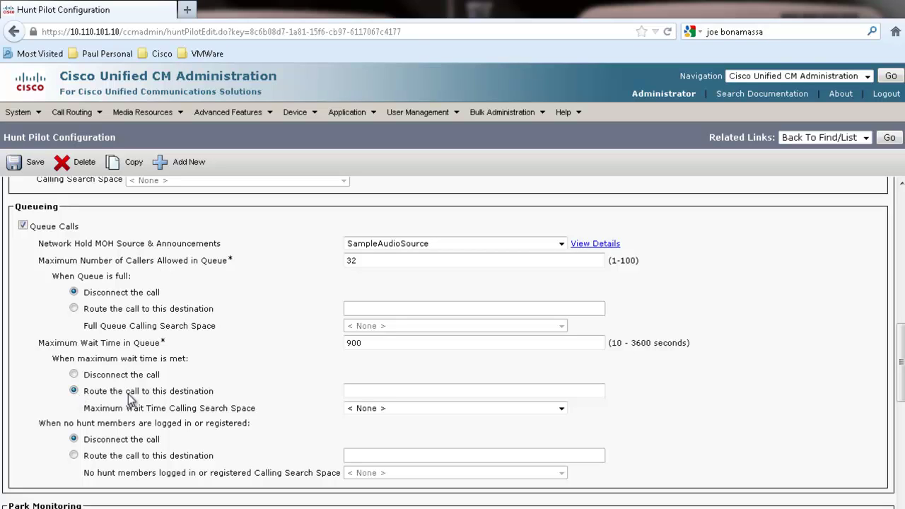
left_click(377, 394)
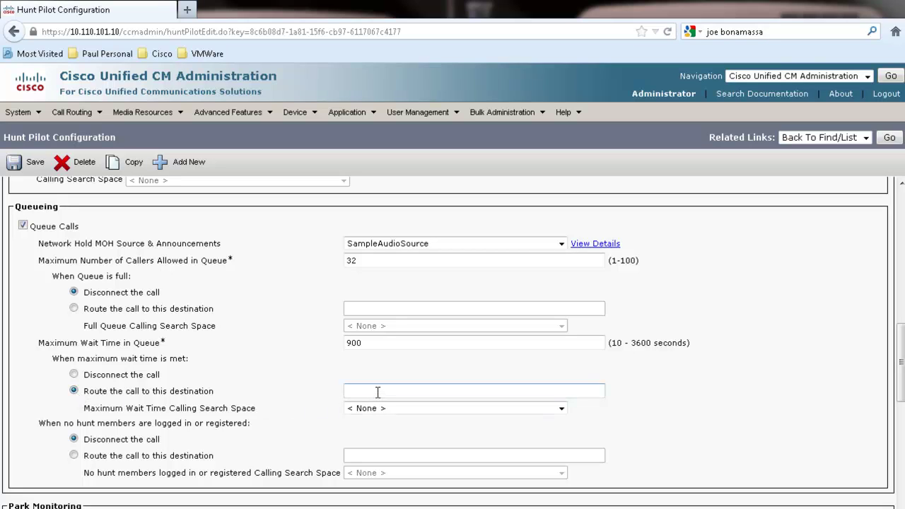
type("55")
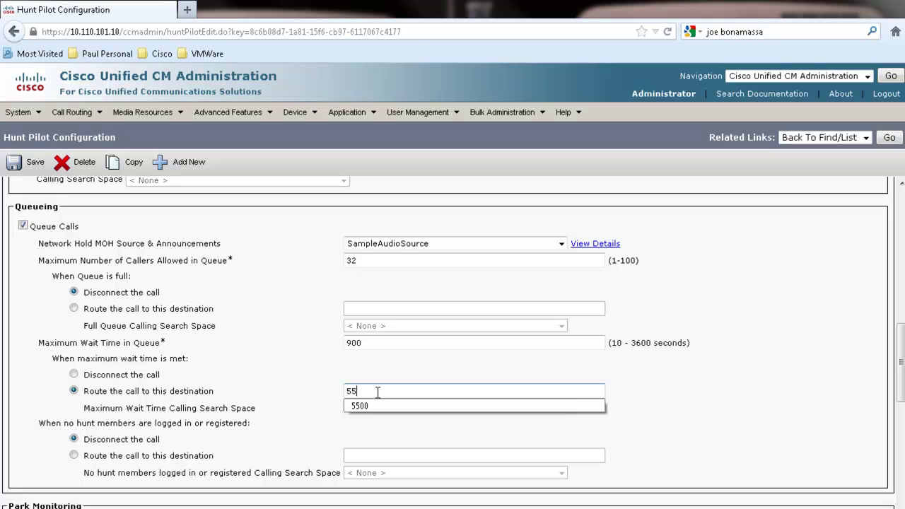
type("00")
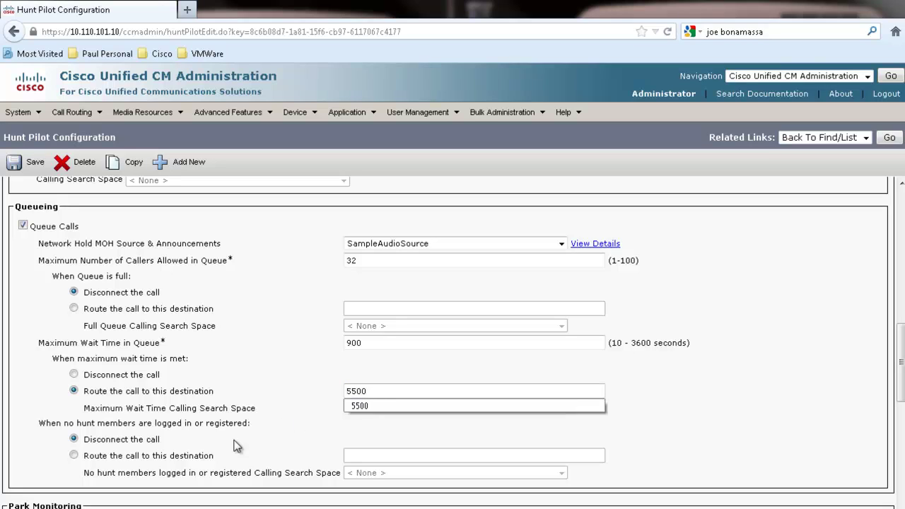
- Route calls to destination 5500 when no hunt members are logged in or registered, and save the hunt pilot
left_click(75, 456)
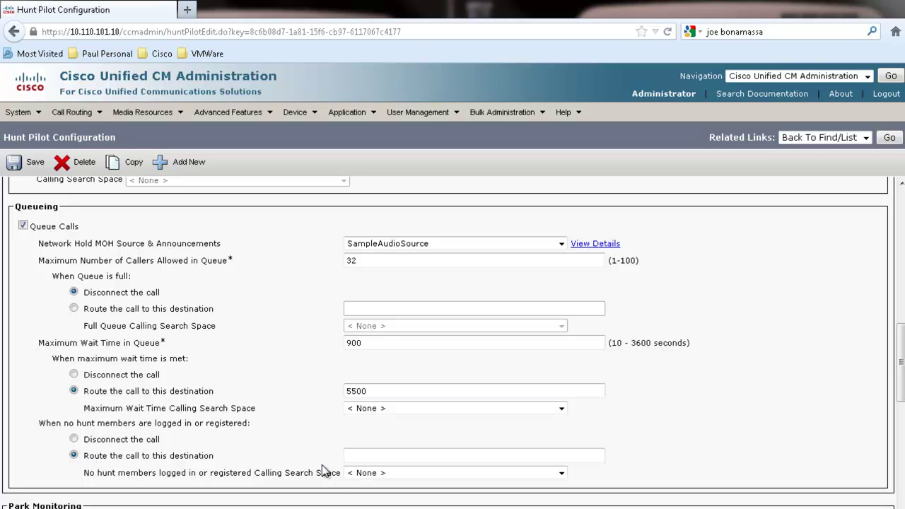
left_click(369, 457)
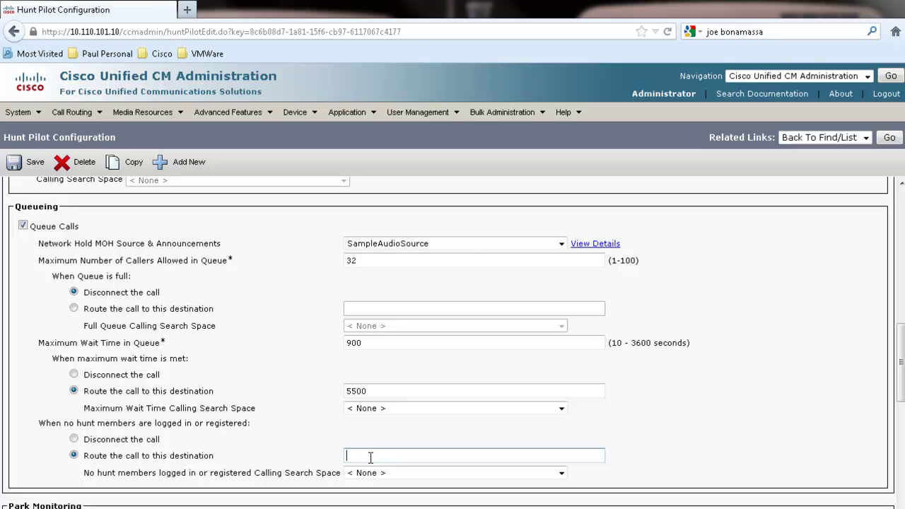
type("5500")
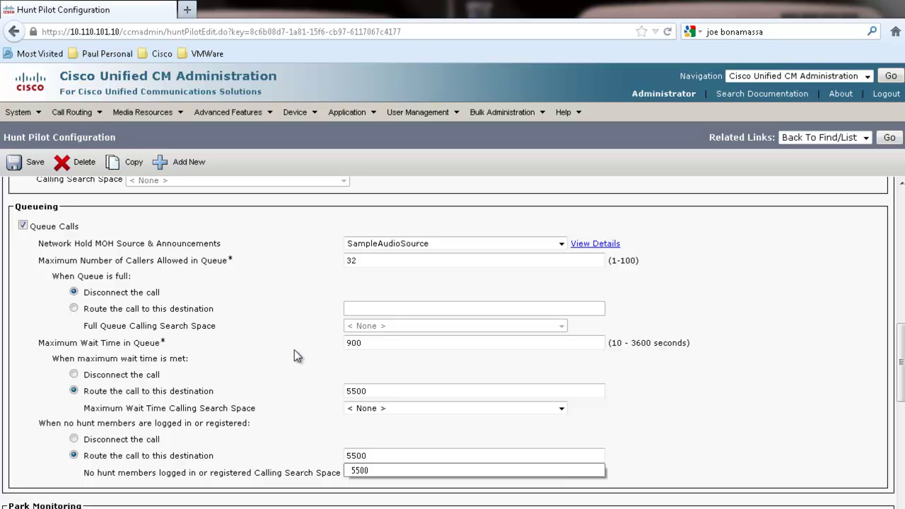
left_click(35, 167)
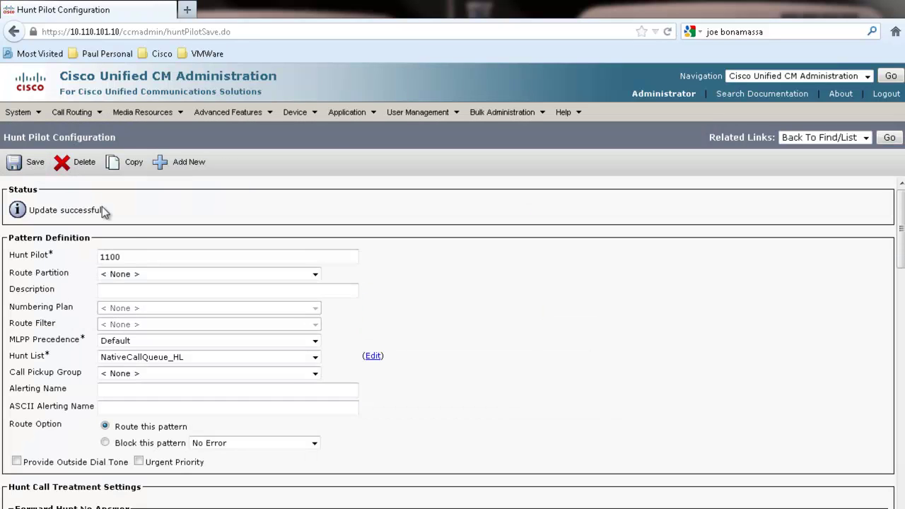
scroll(192, 272, "down", 5)
scroll(192, 272, "down", 10)
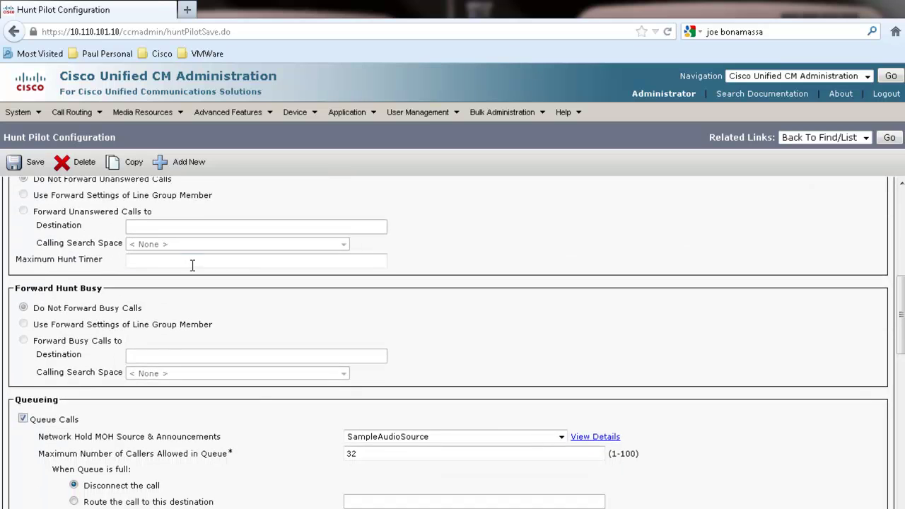
scroll(192, 270, "down", 3)
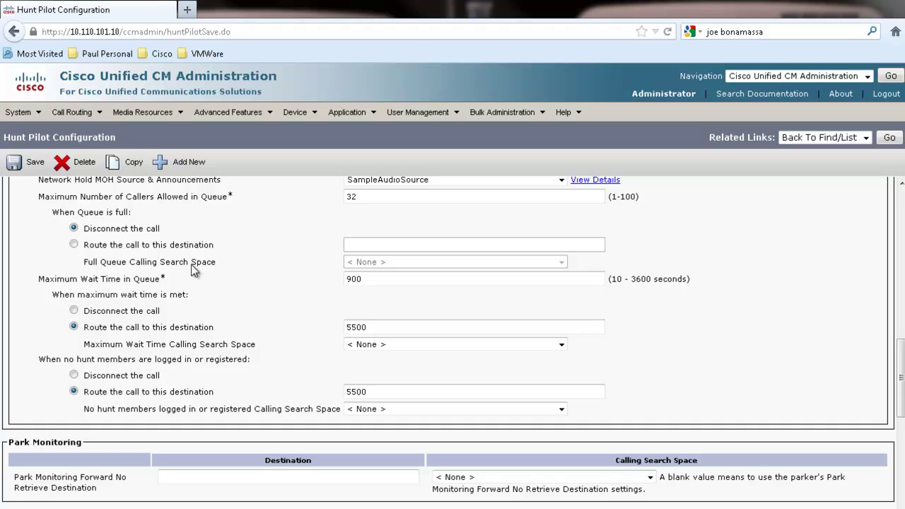
scroll(191, 264, "up", 2)
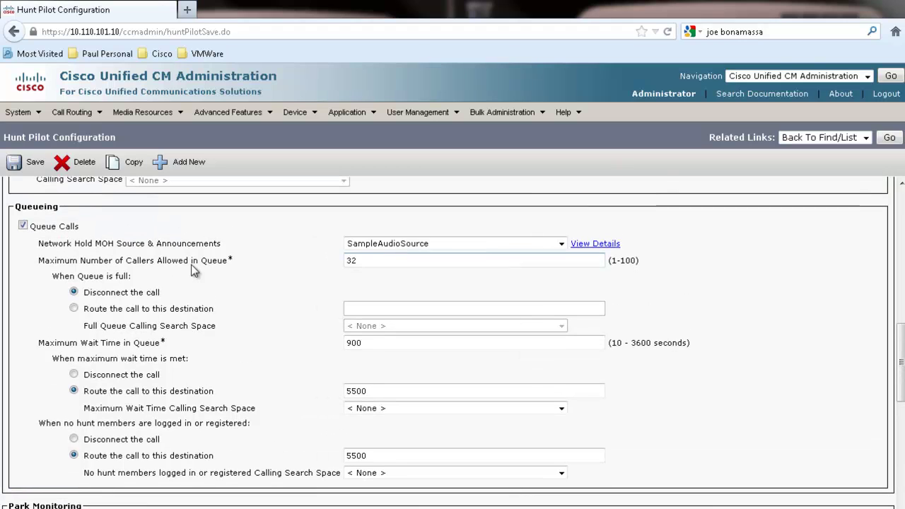
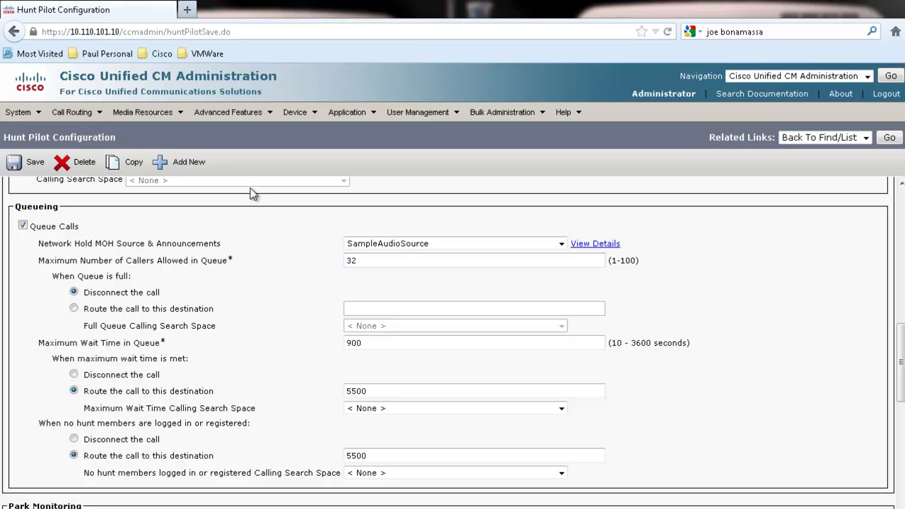
- List the Music On Hold audio sources and open SampleAudioSource, audio stream number 1
mouse_move(177, 118)
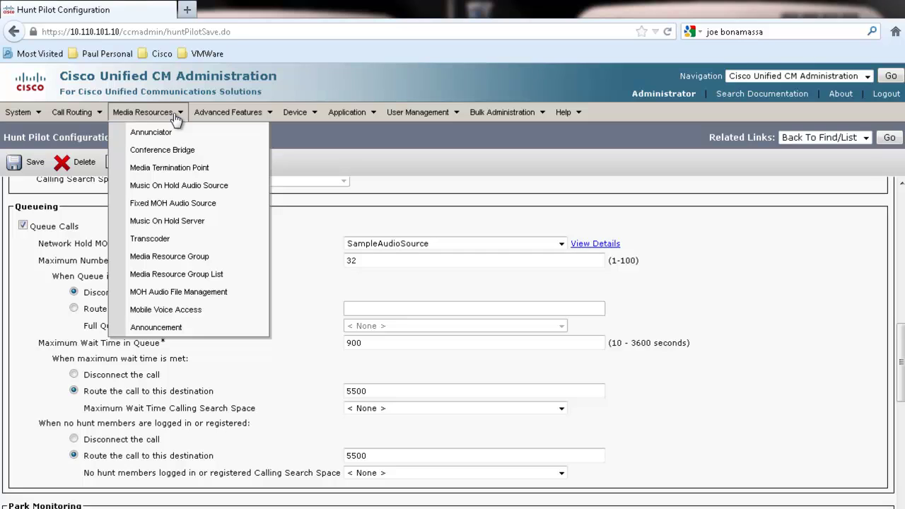
left_click(170, 187)
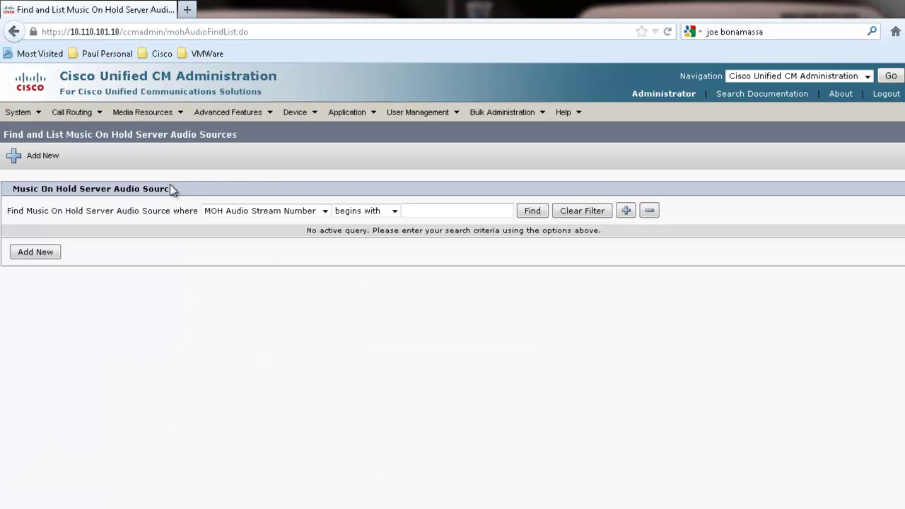
left_click(531, 215)
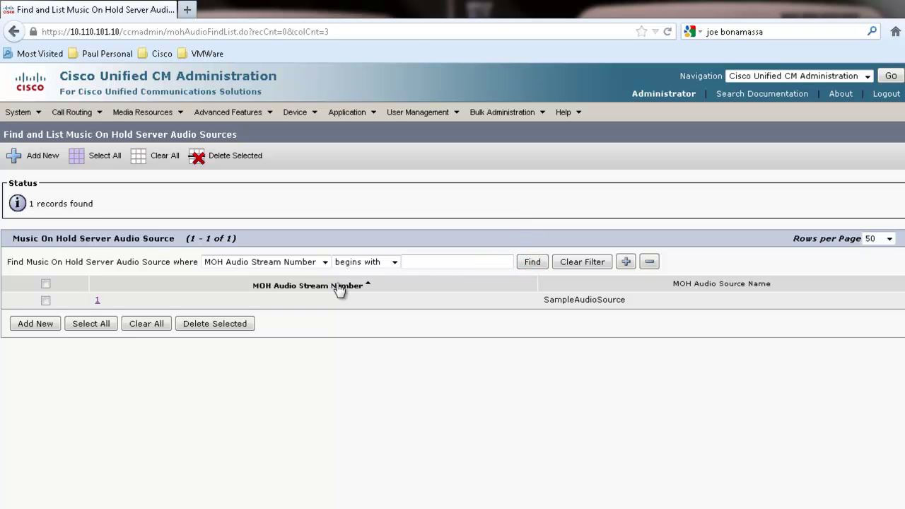
left_click(97, 302)
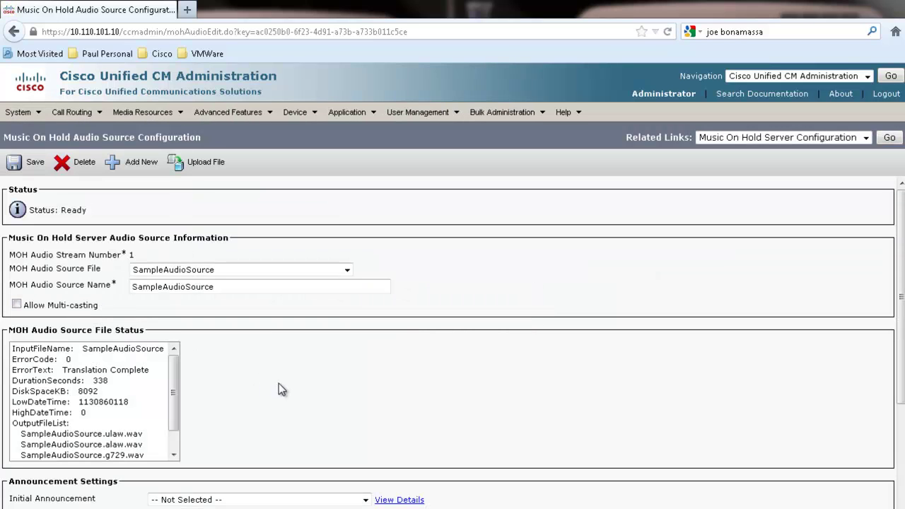
- Set SampleAudioSource's initial announcement to Welcome Greeting Sample and periodic announcement to Wait In Queue Sample, and save the audio source
scroll(280, 382, "down", 4)
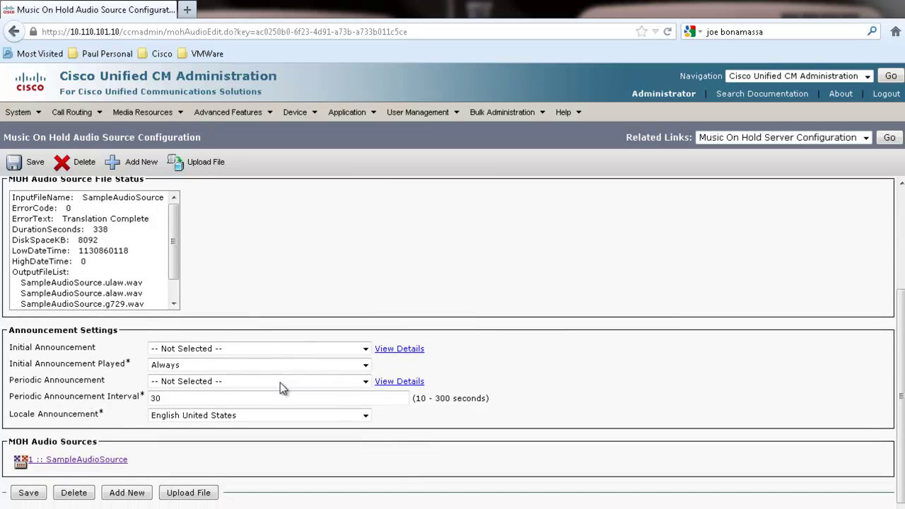
left_click(366, 340)
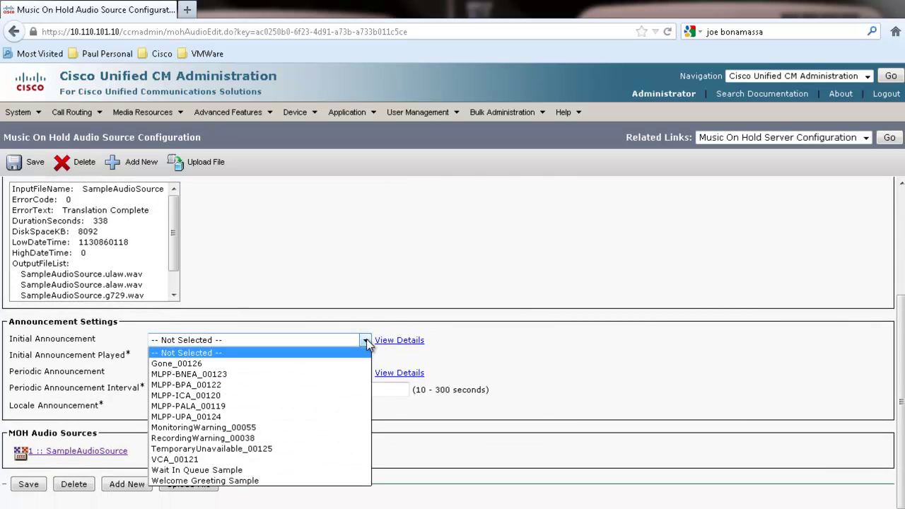
left_click(321, 481)
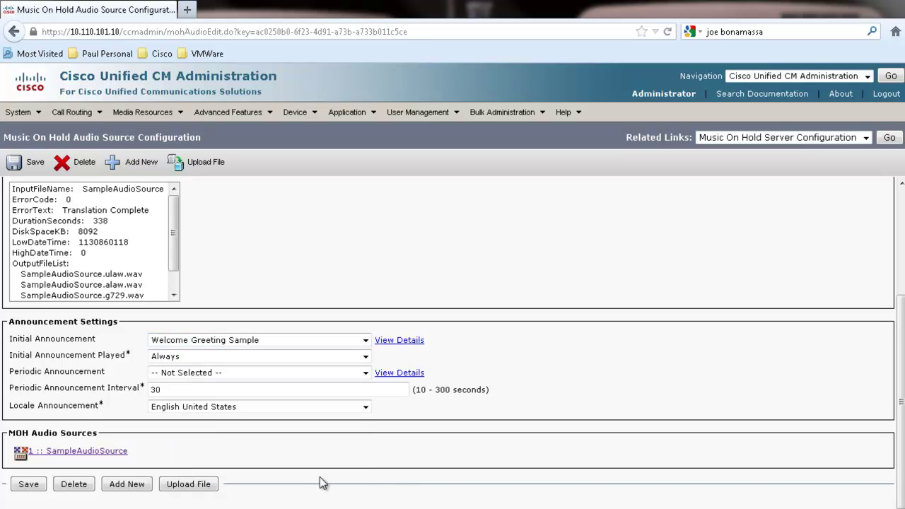
left_click(366, 373)
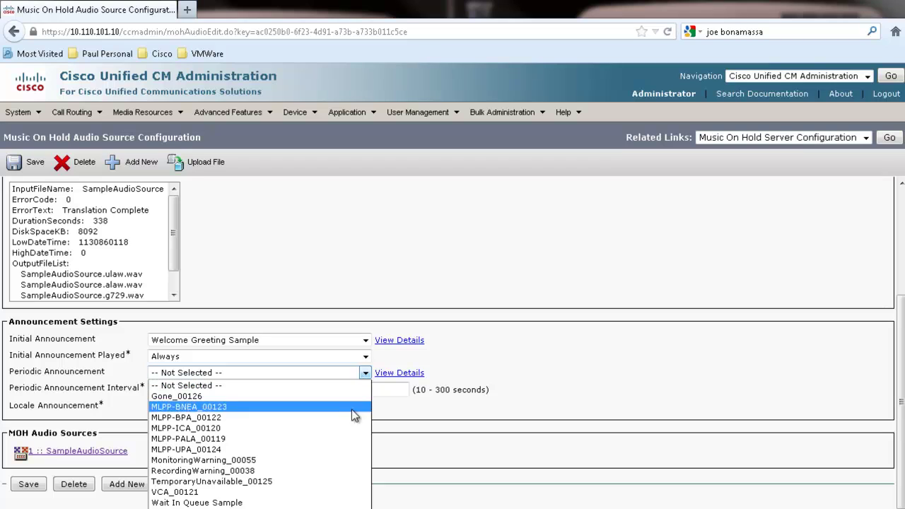
left_click(320, 503)
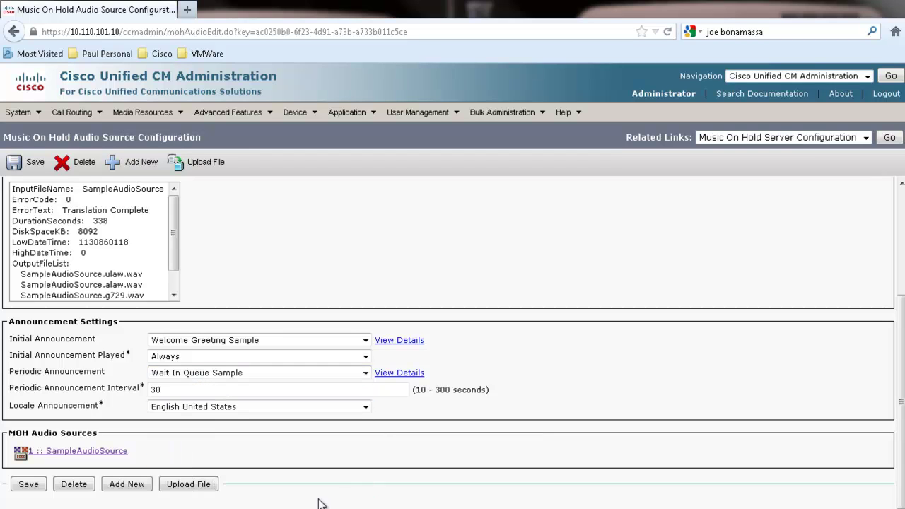
left_click(29, 487)
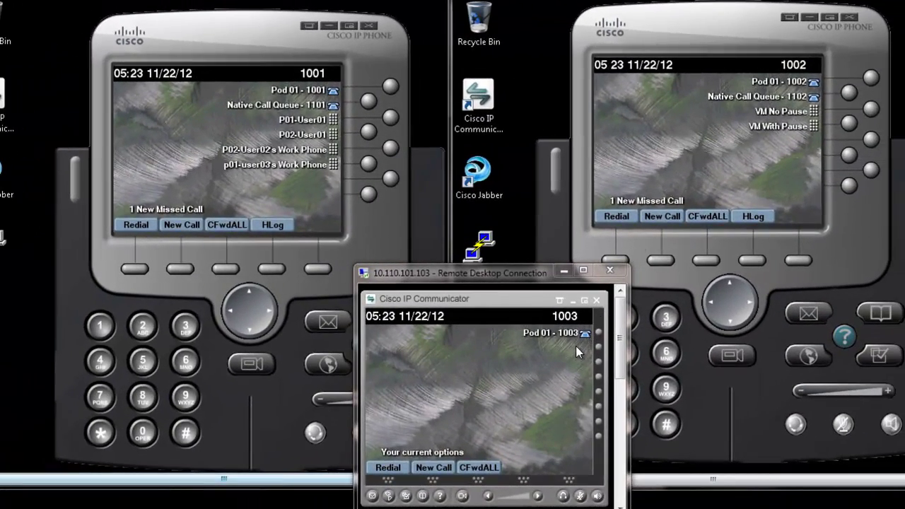
- Switch to Cisco IP Communicator on extension 1003, place a test call to hunt pilot 1100, and end the call once it connects
left_click(436, 483)
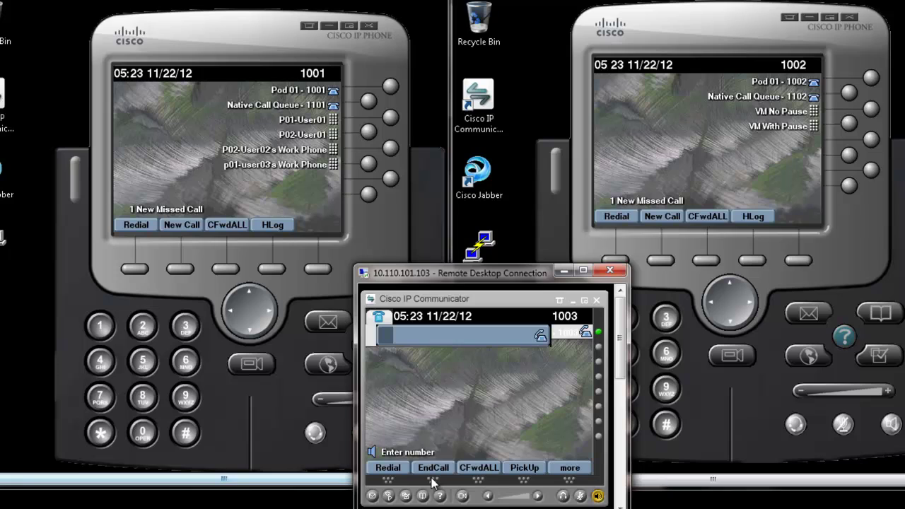
type("1100")
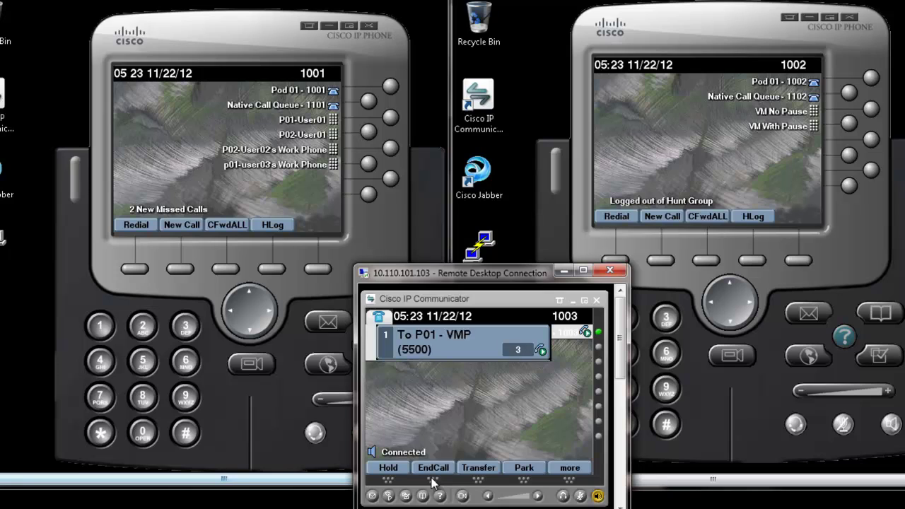
left_click(433, 481)
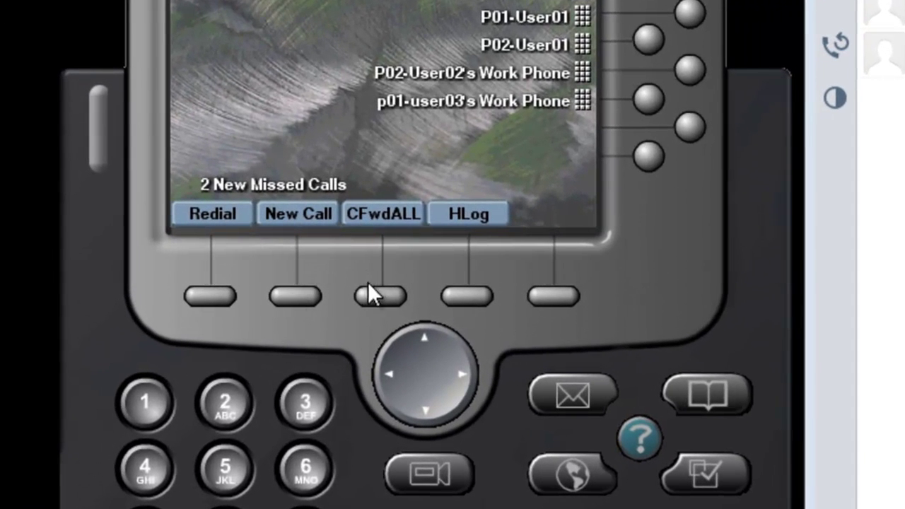
- Log phone 1001 in to the hunt group and call hunt pilot 1100 from phone 1003
left_click(460, 297)
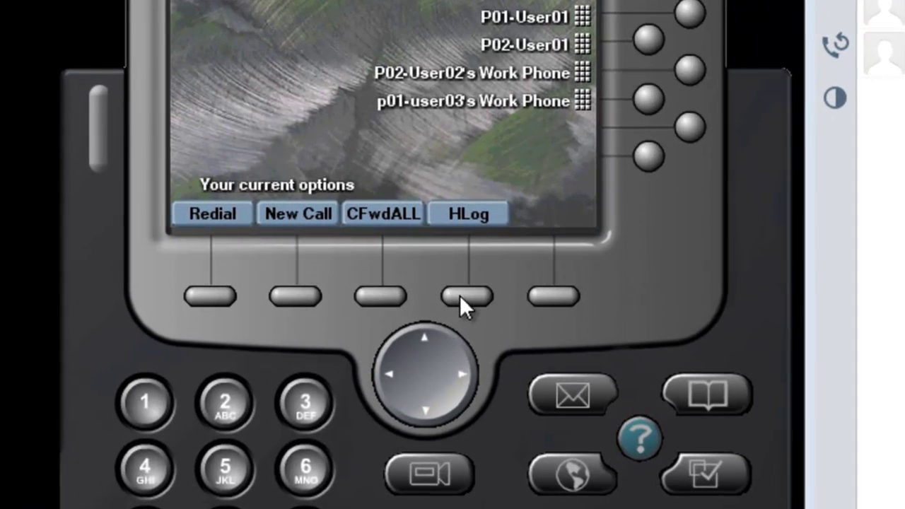
left_click(461, 296)
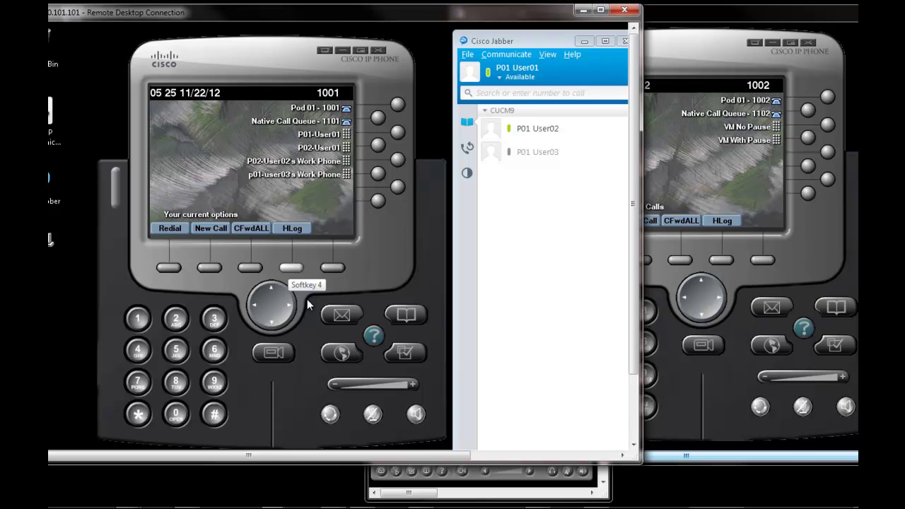
left_click(408, 496)
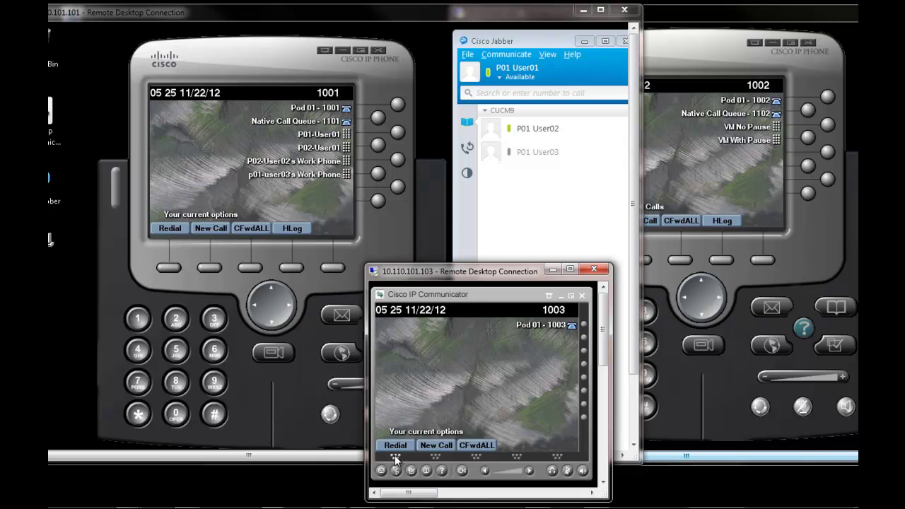
left_click(438, 459)
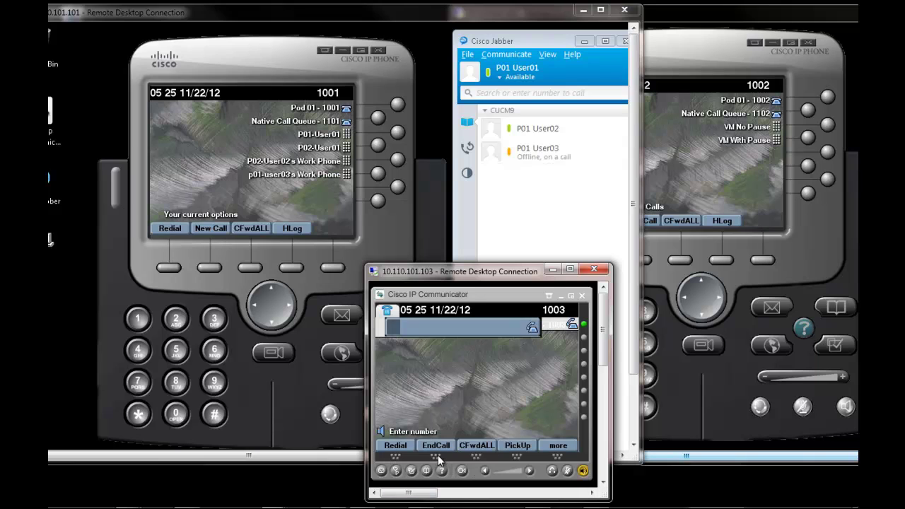
type("11")
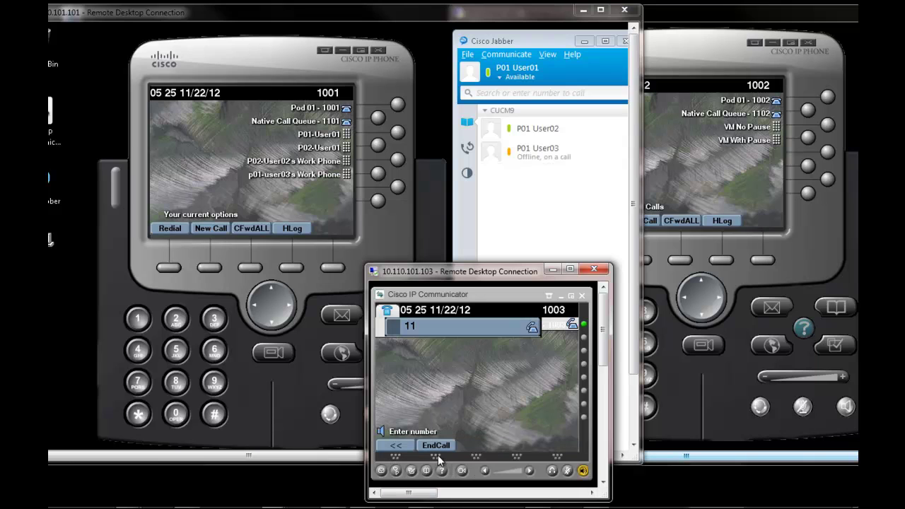
type("00")
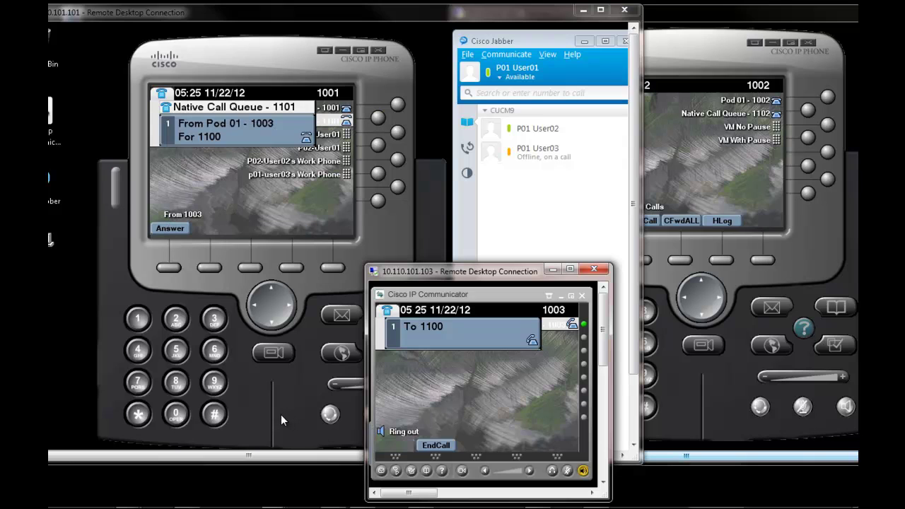
- Answer the hunt pilot call from 1003 on phone 1001 and put it on hold
left_click(167, 267)
left_click(167, 269)
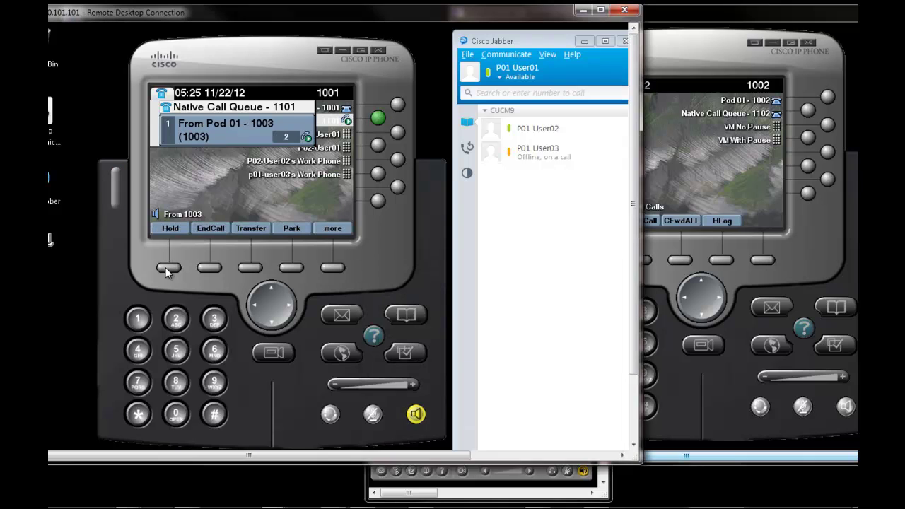
left_click(168, 269)
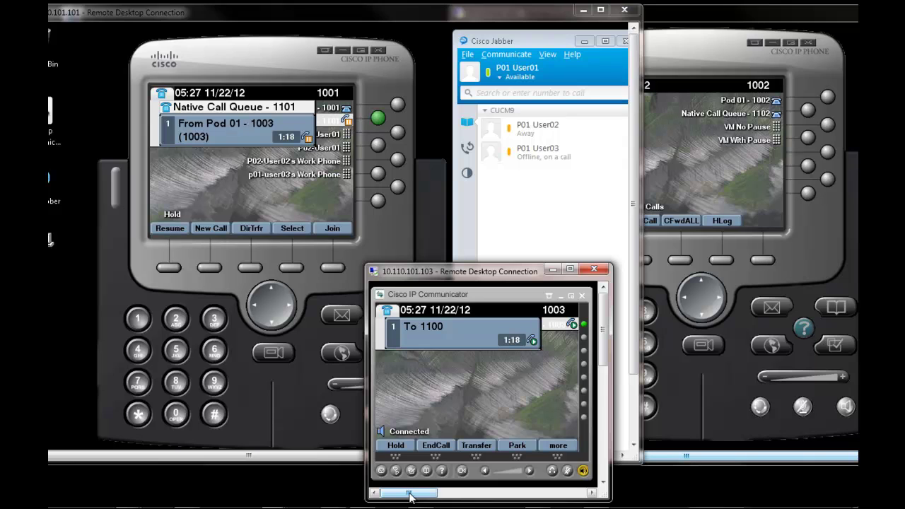
- Put the first call on hold on phone 1003 and place a second call to hunt pilot 1100
left_click(397, 456)
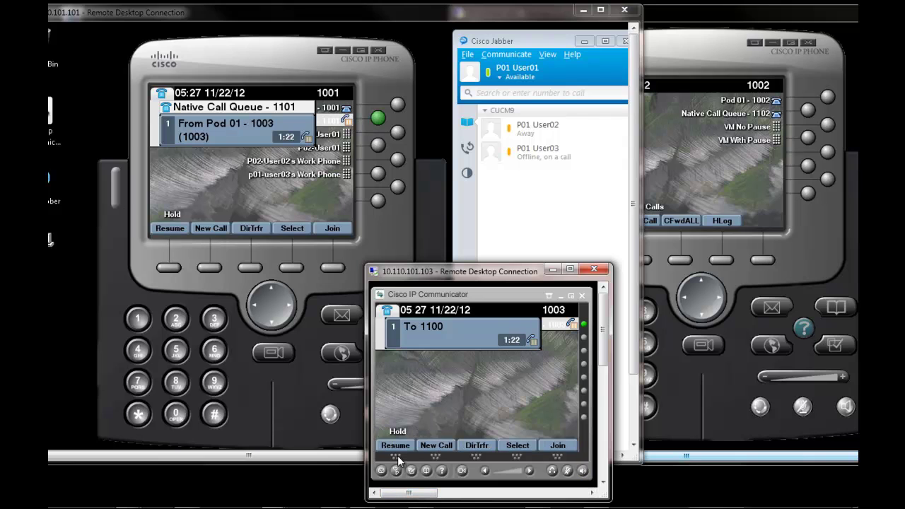
left_click(434, 461)
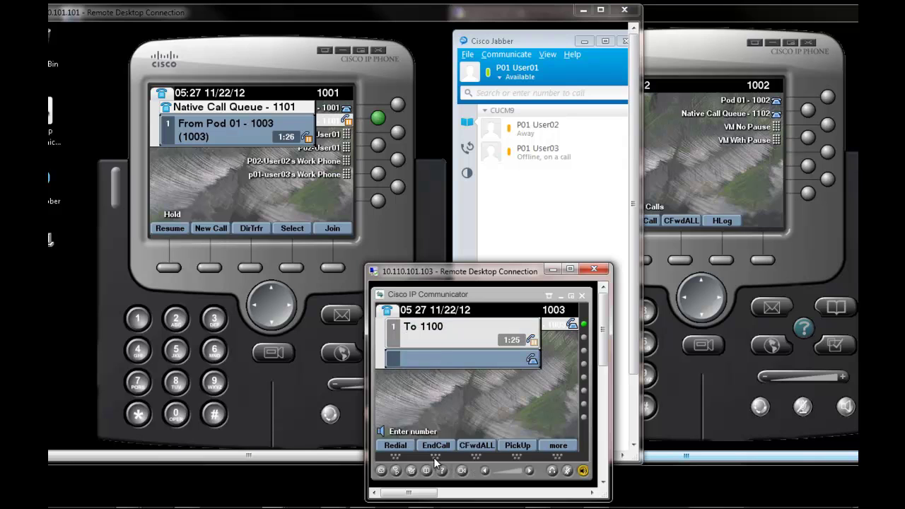
type("11")
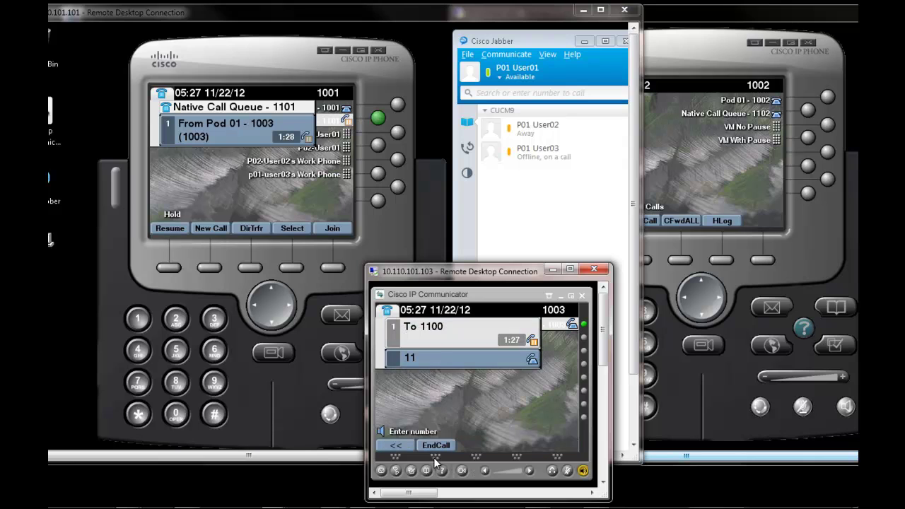
type("00")
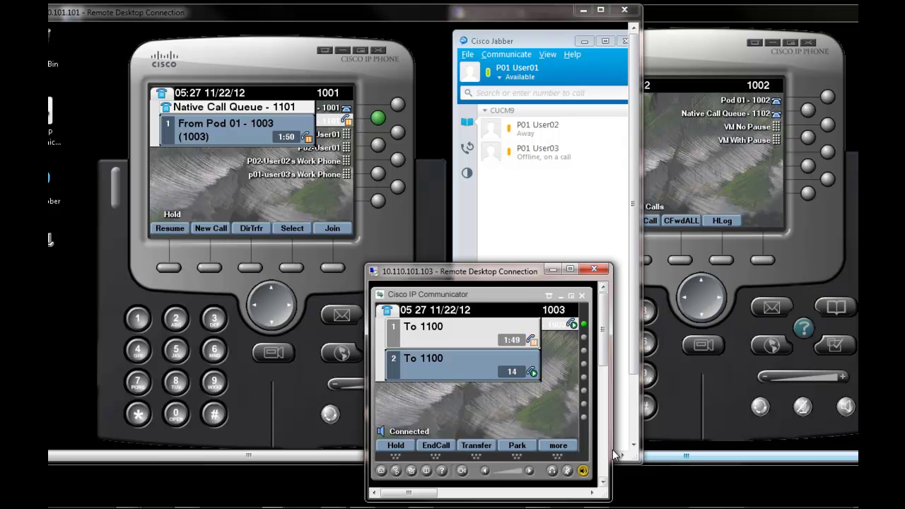
- Log phone 1002 in to the hunt group and answer the queued call from 1003
left_click(661, 458)
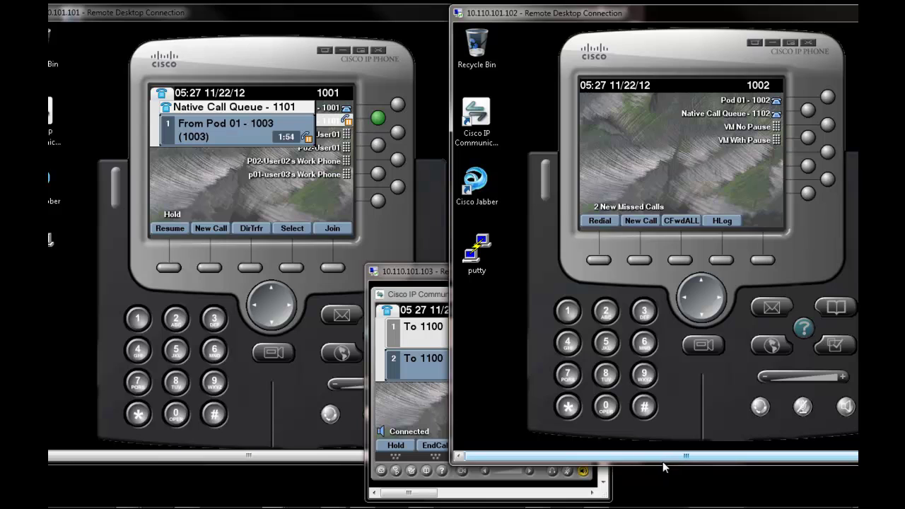
left_click(716, 261)
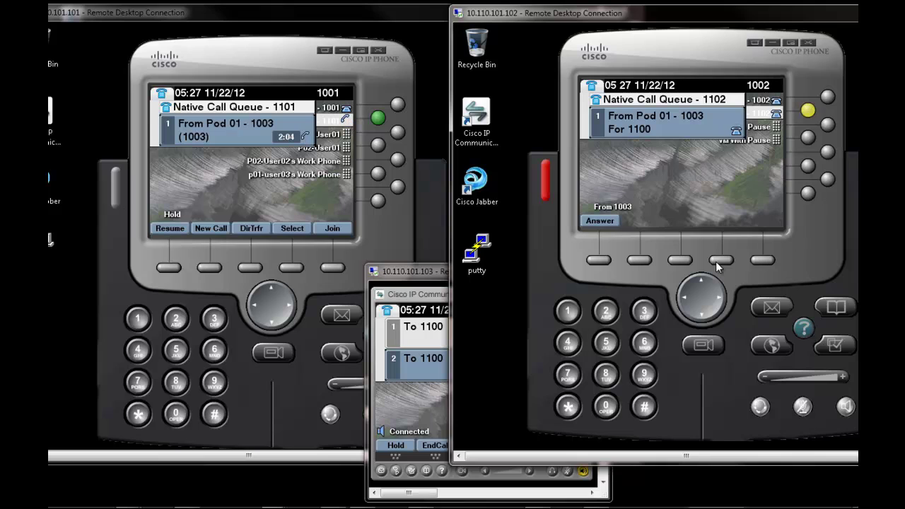
left_click(594, 260)
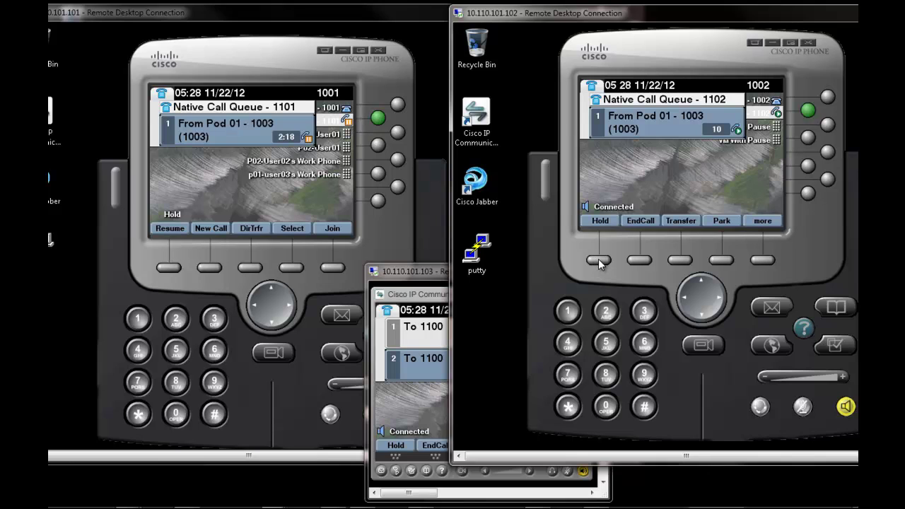
- Put the queue call on phone 1002 on hold and resume it
left_click(601, 262)
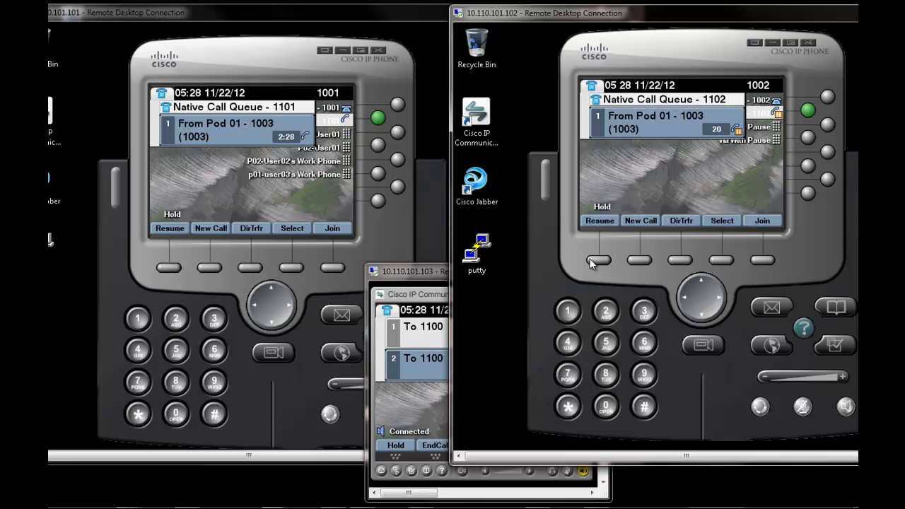
left_click(476, 251)
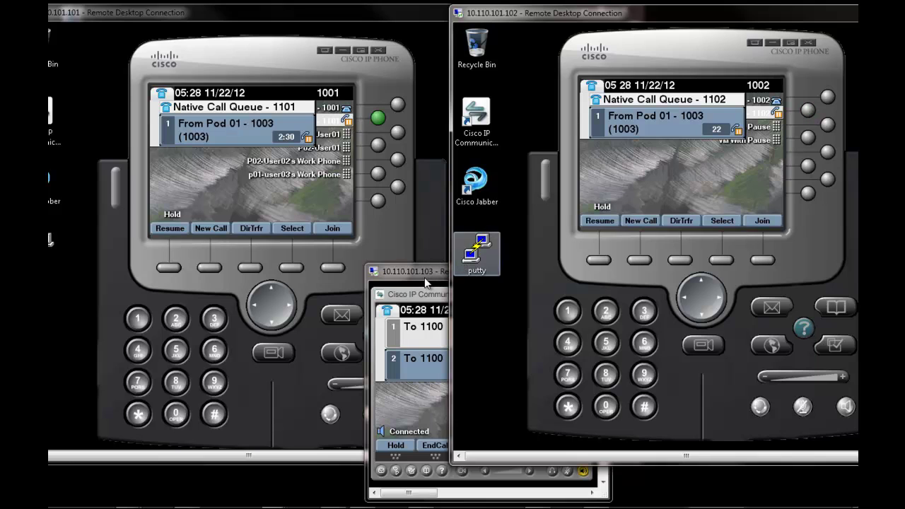
left_click(547, 273)
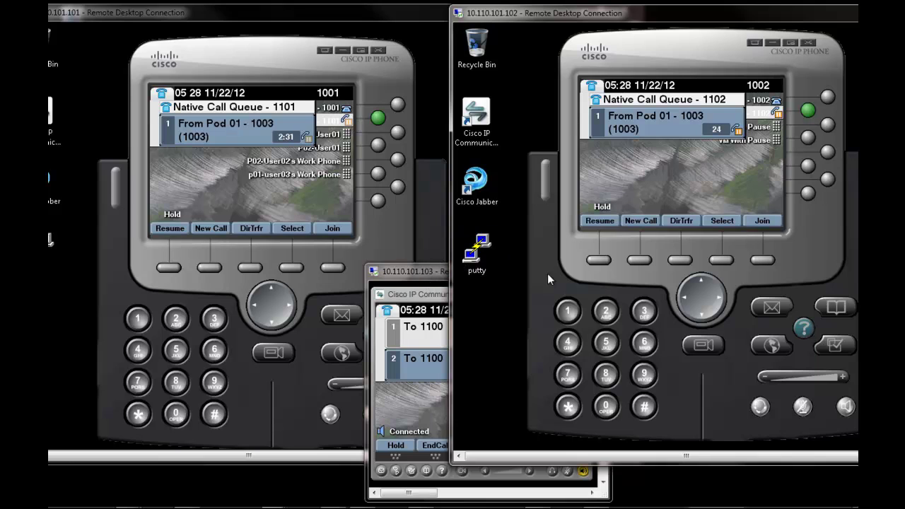
left_click(600, 261)
left_click(486, 267)
- Put the second call on hold on phone 1003 and place a third call to hunt pilot 1100
left_click(415, 280)
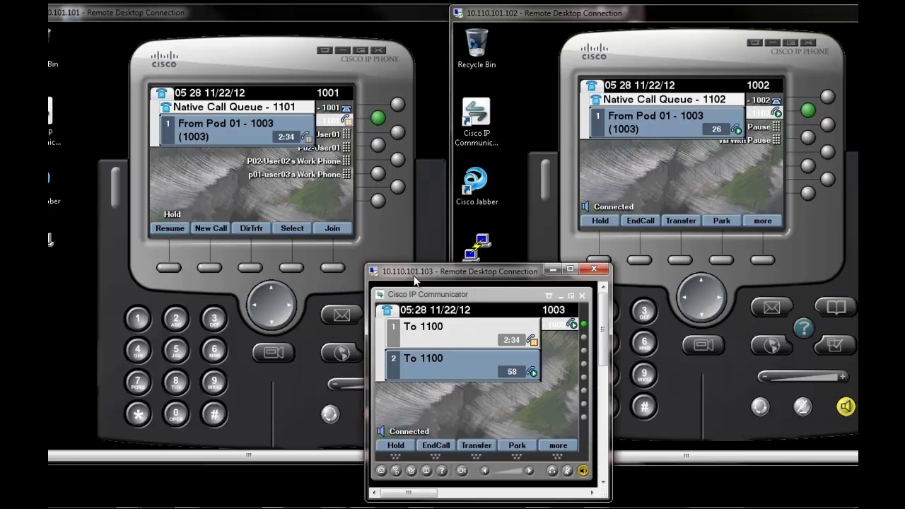
left_click(396, 457)
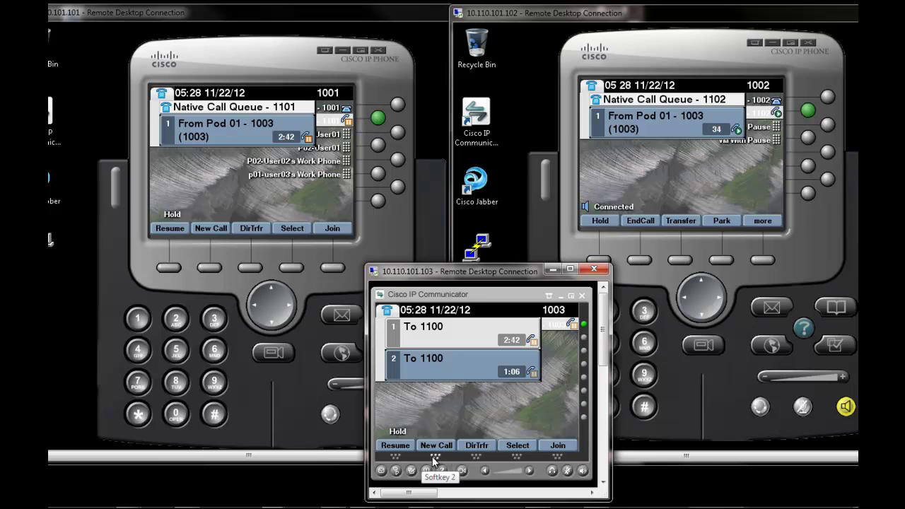
left_click(432, 456)
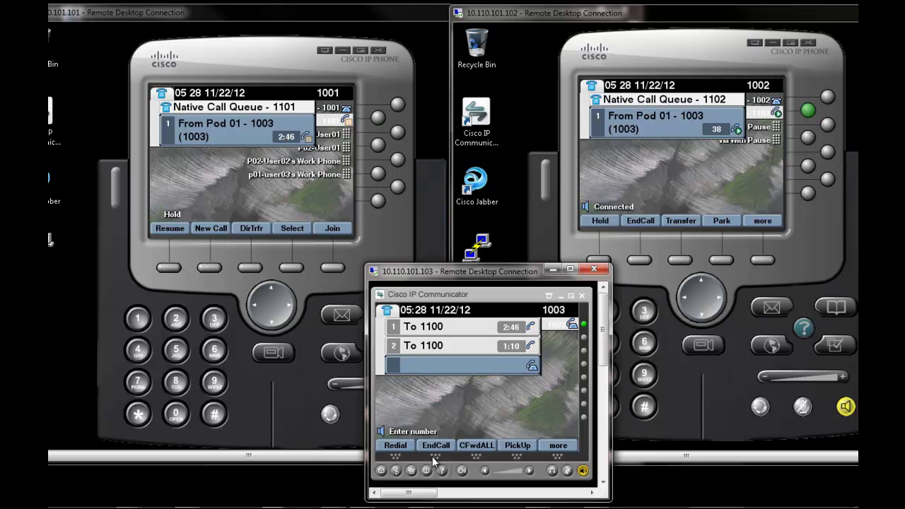
type("1100")
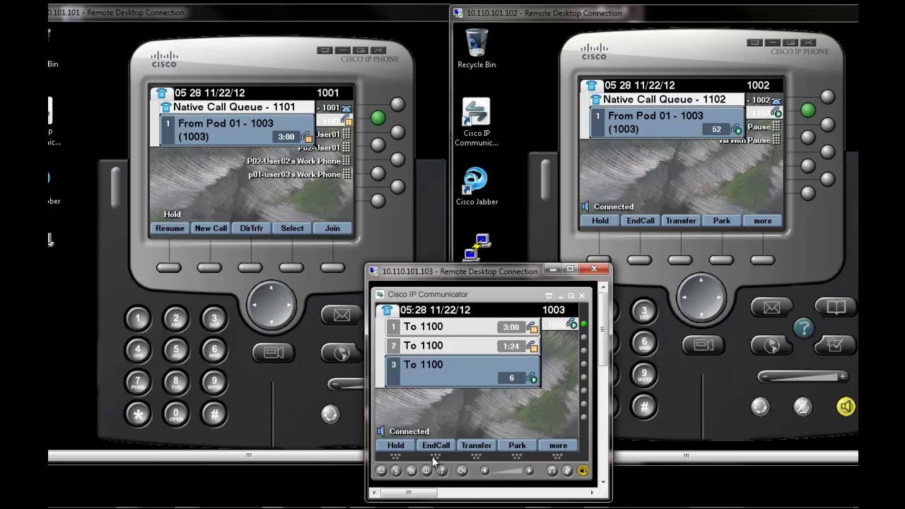
- Switch to the remote desktop session of phone 1001
left_click(231, 68)
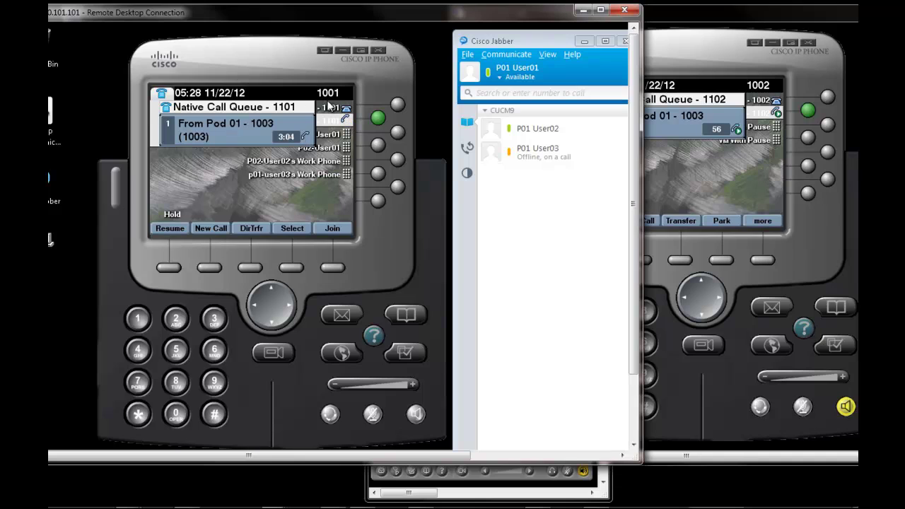